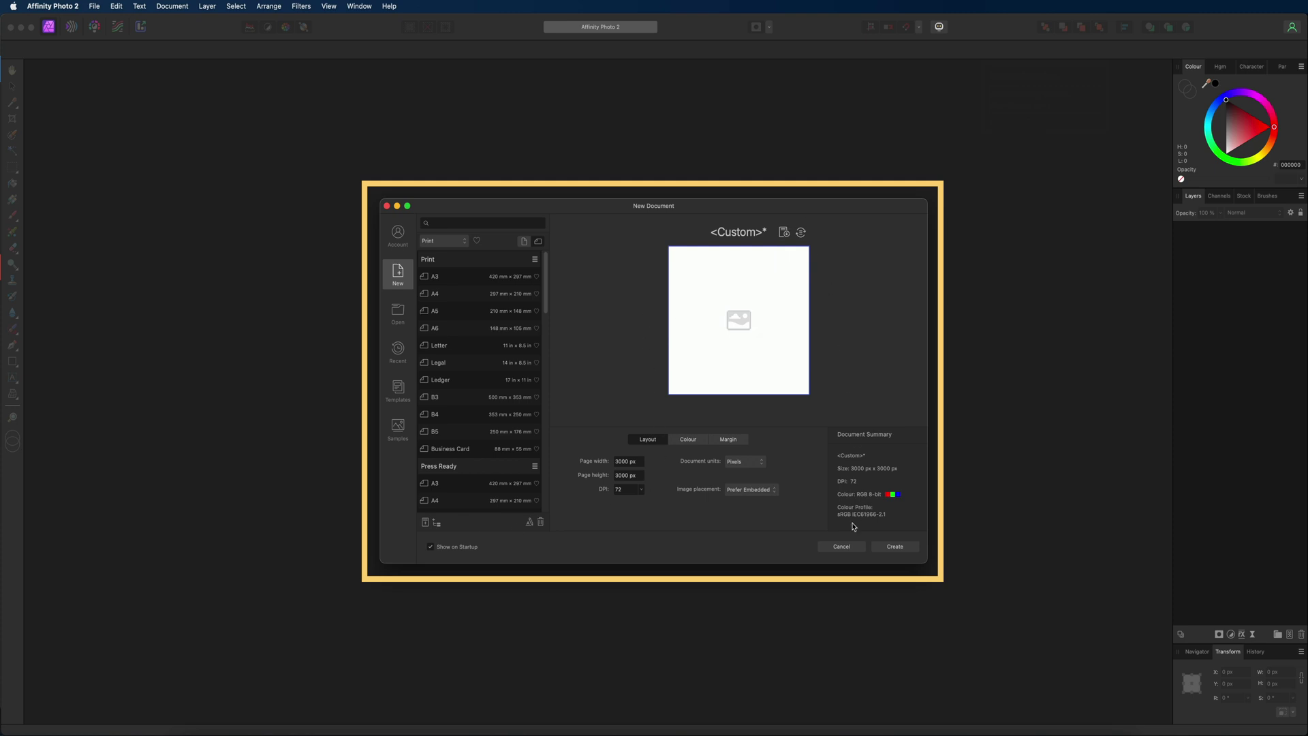
Cancel the New Document dialog without creating a document, leaving an empty workspace.
left_click(840, 545)
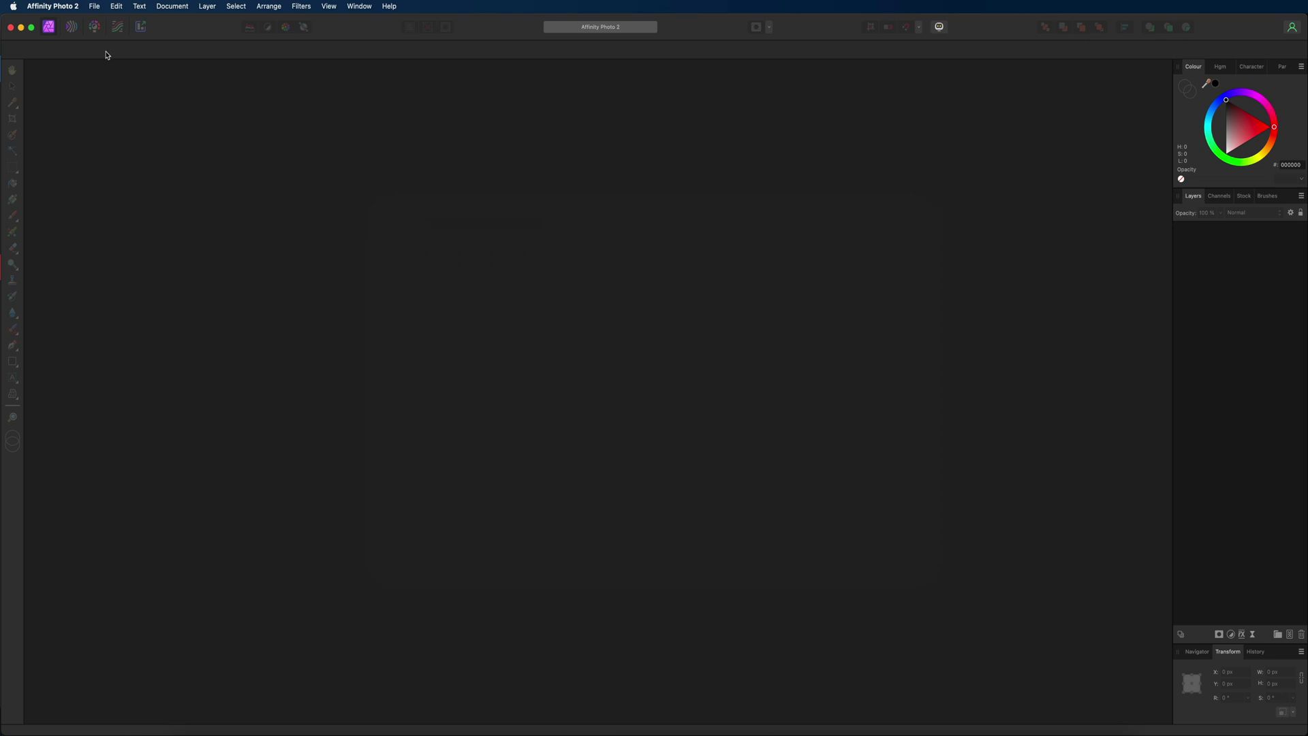
left_click(94, 6)
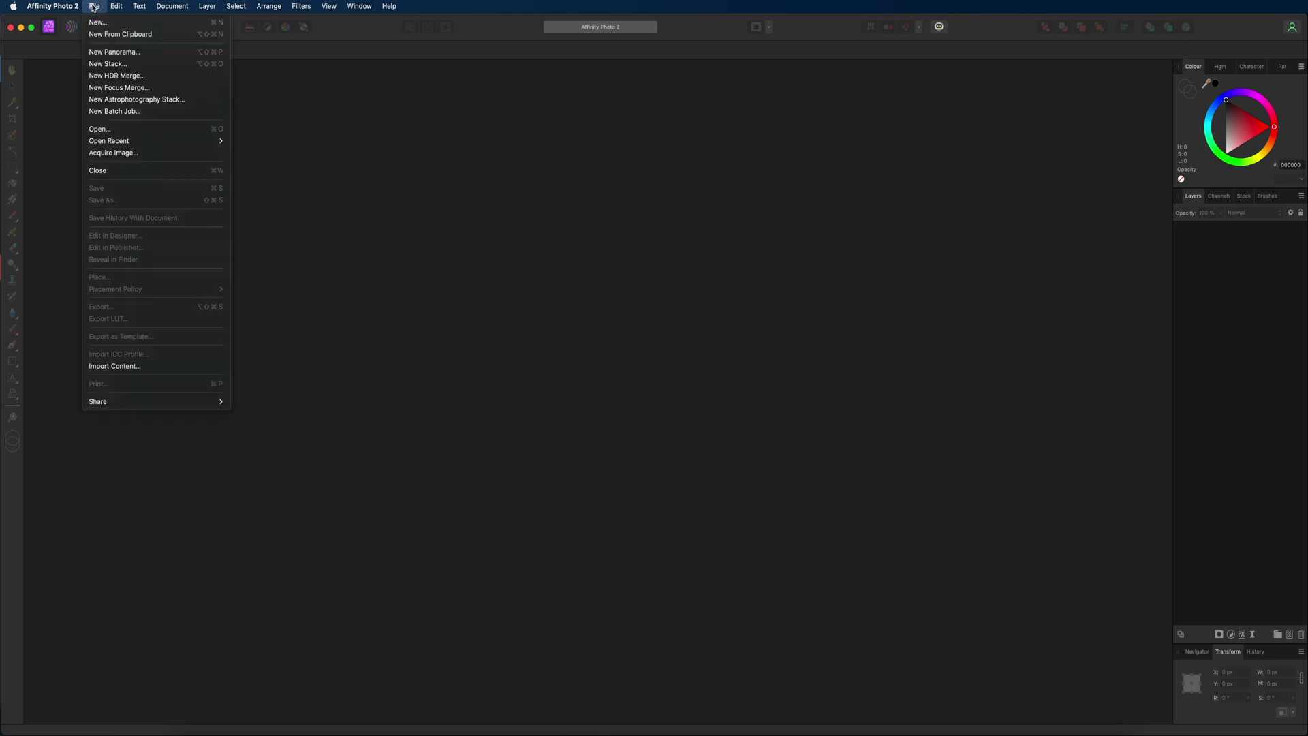
Start a new document and browse the presets, trying Business Card and iPad 9.7".
left_click(126, 26)
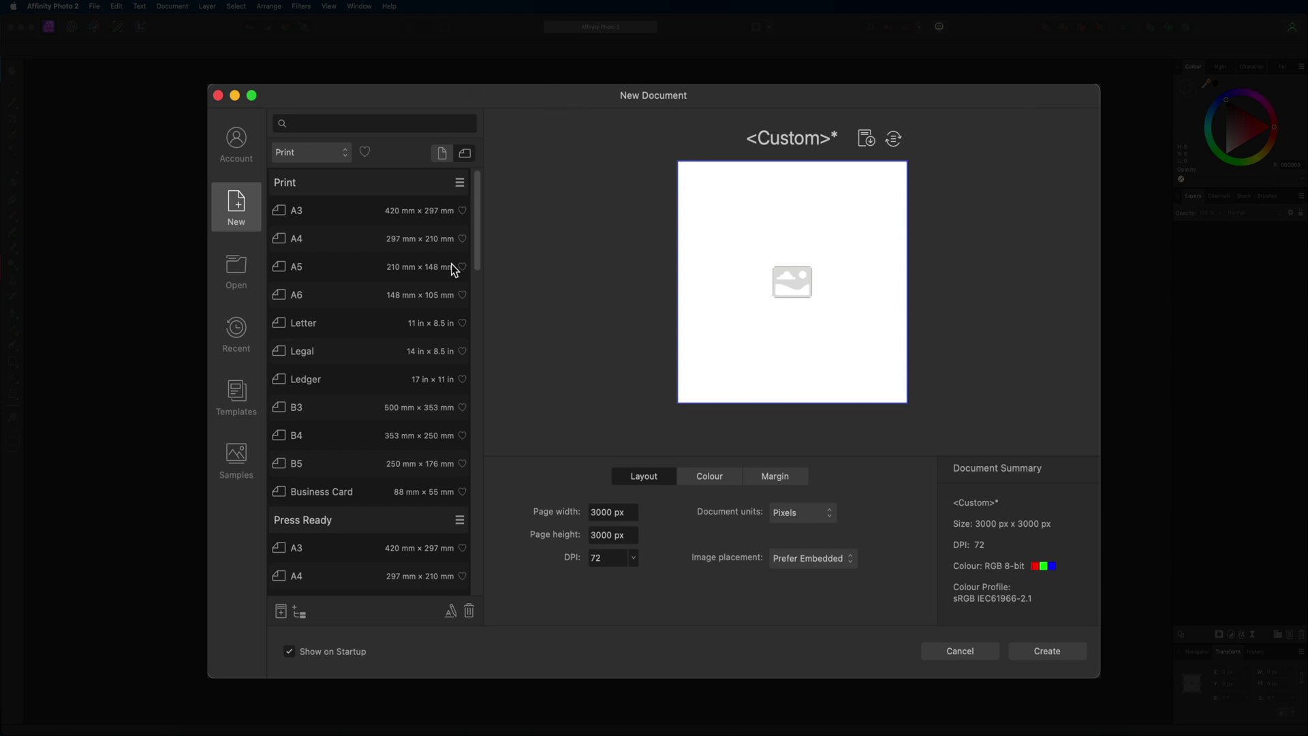
left_click_drag(477, 178, 480, 503)
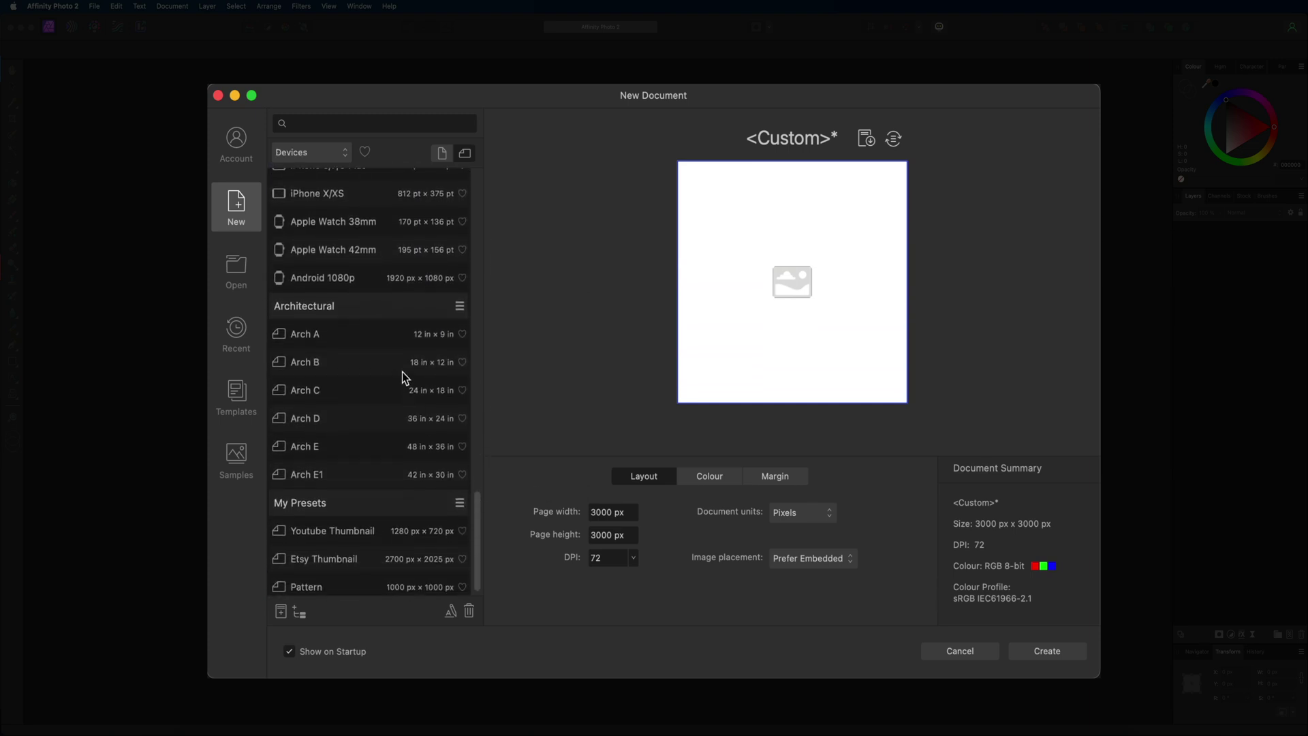
scroll(402, 372, "up", 4)
scroll(402, 372, "up", 10)
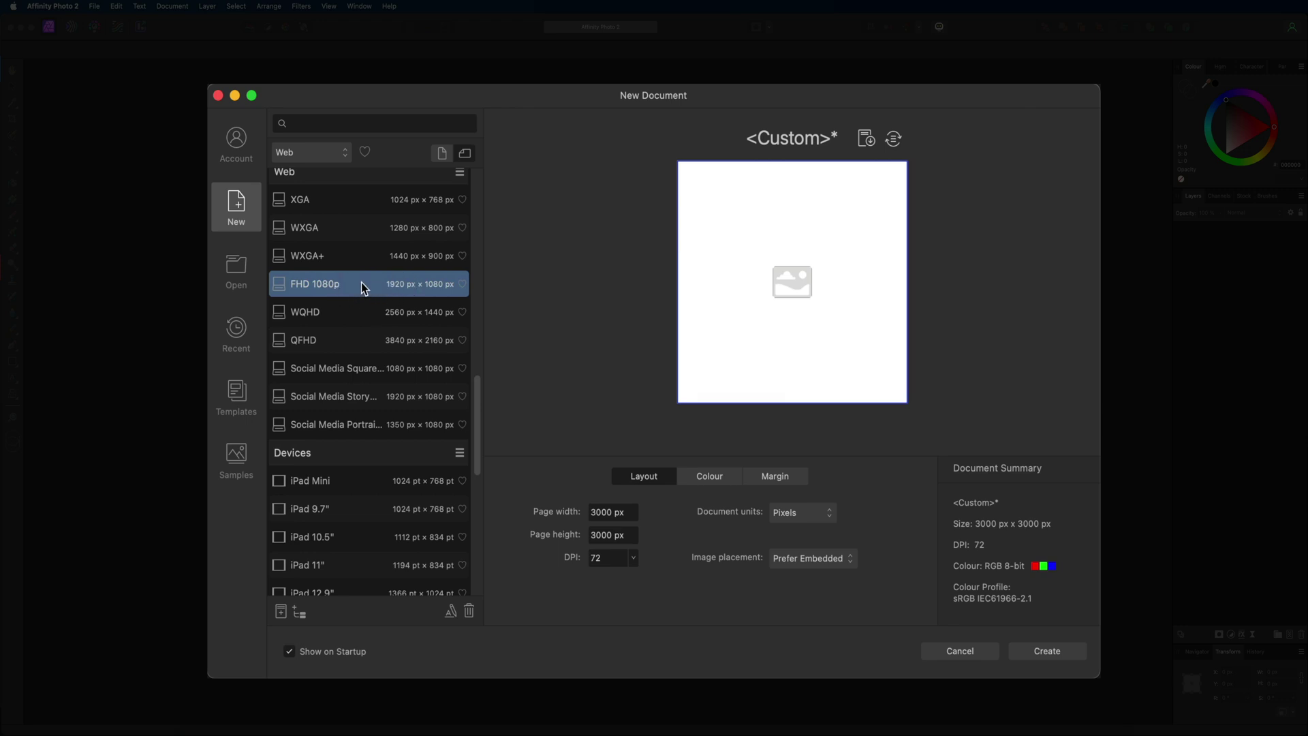
scroll(361, 282, "up", 10)
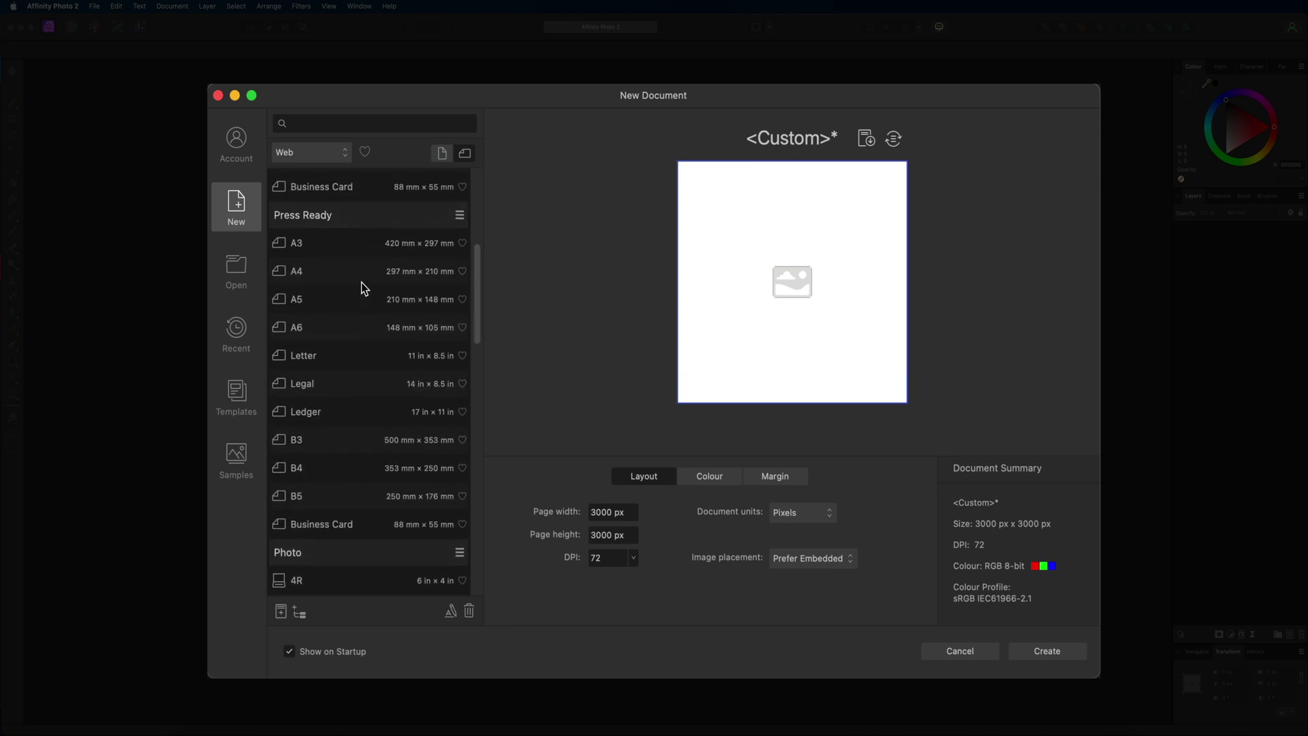
left_click(326, 524)
scroll(326, 521, "up", 5)
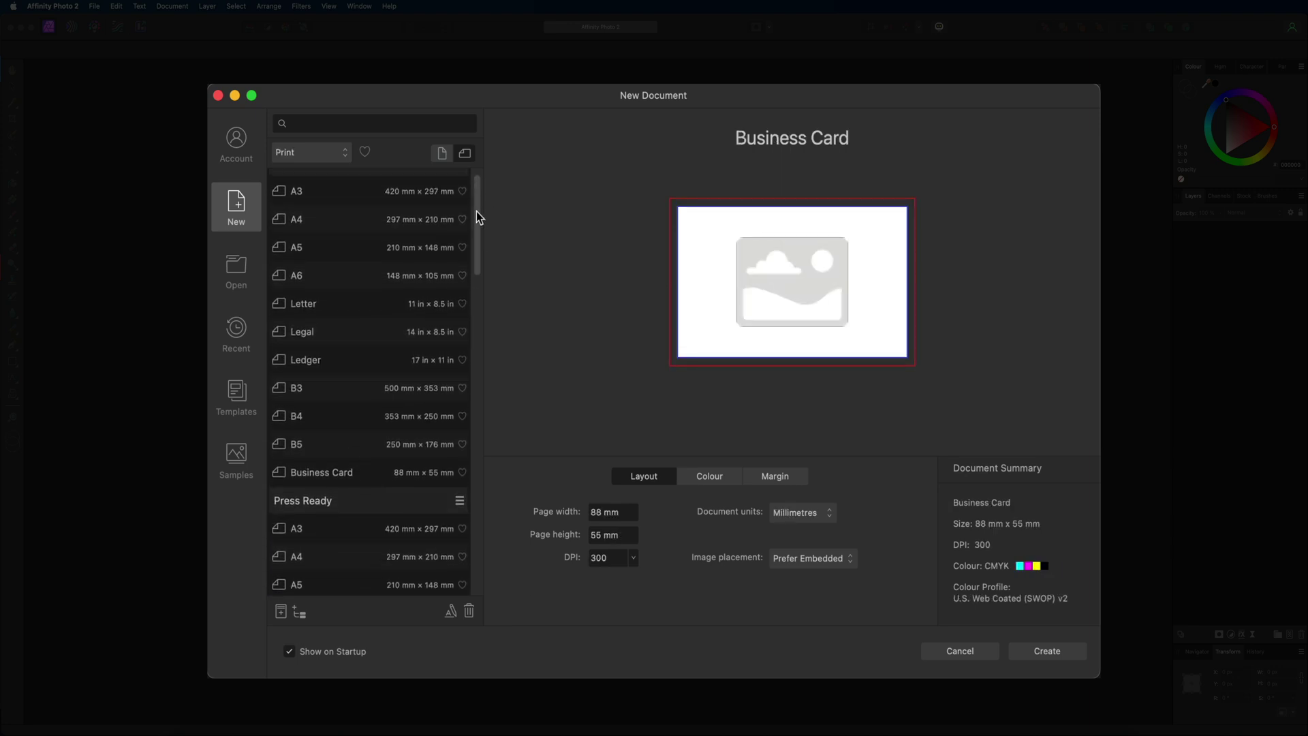
left_click_drag(479, 216, 480, 452)
left_click(341, 372)
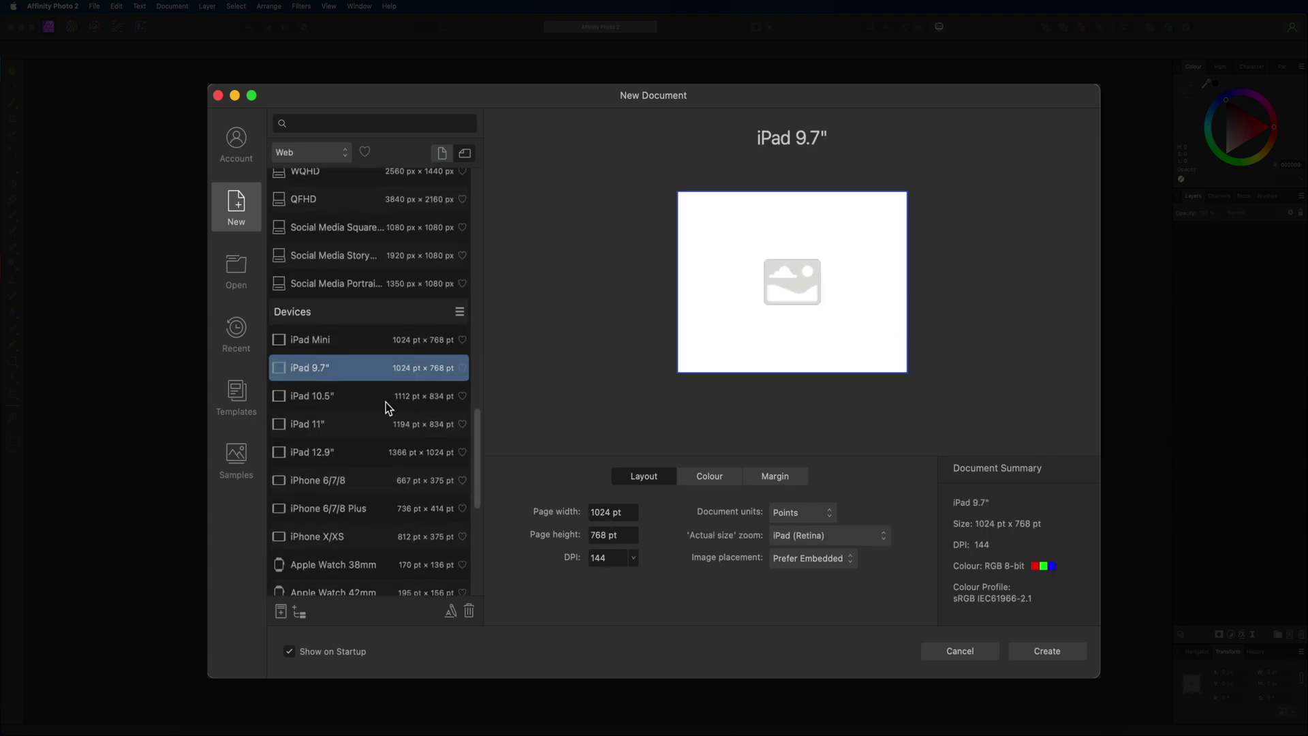
Select the Print A4 preset, 297 × 210 mm at 300 DPI.
scroll(398, 347, "down", 1)
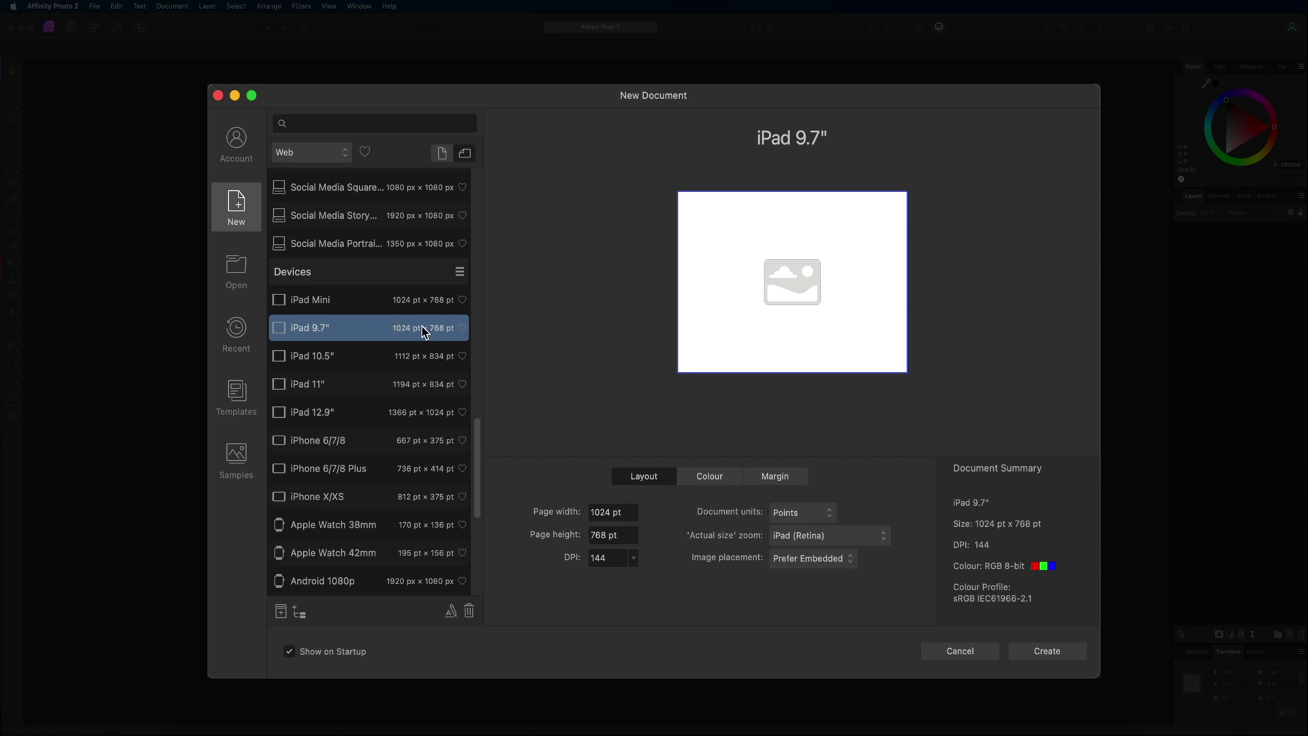
scroll(423, 327, "down", 2)
scroll(423, 333, "down", 1)
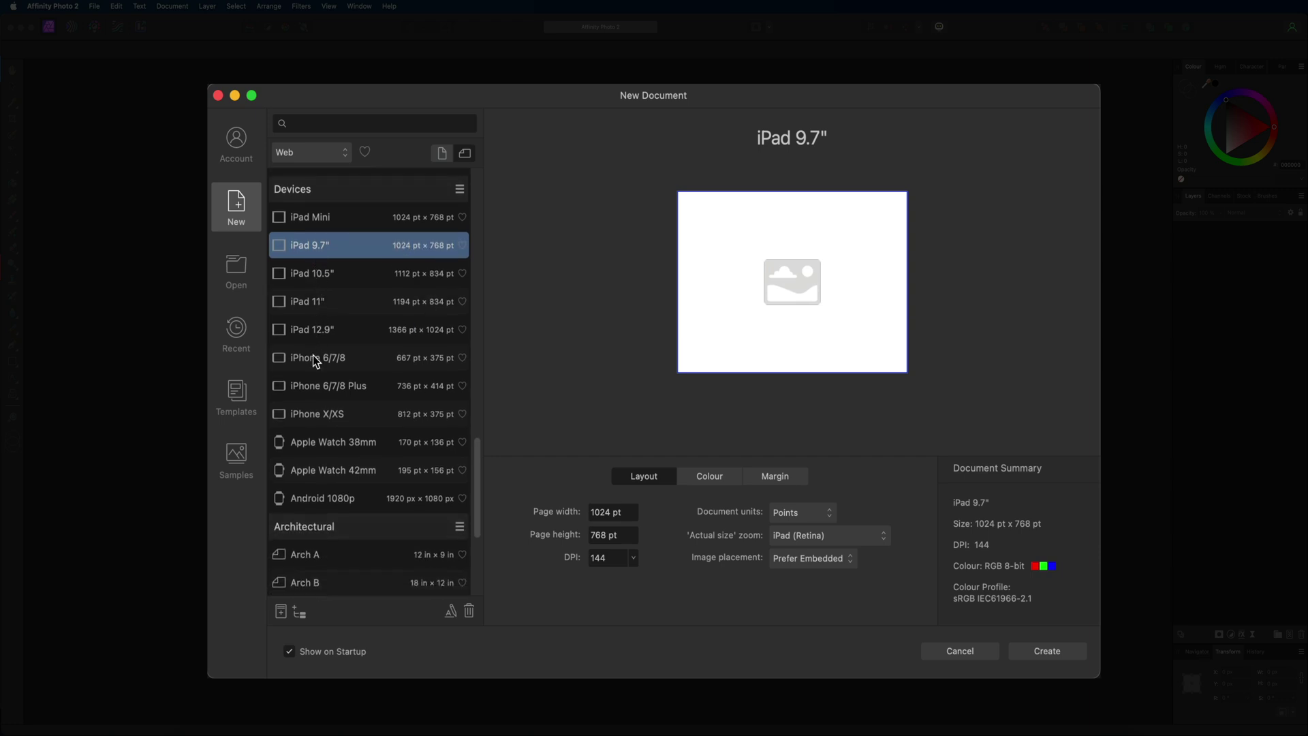
scroll(368, 422, "up", 20)
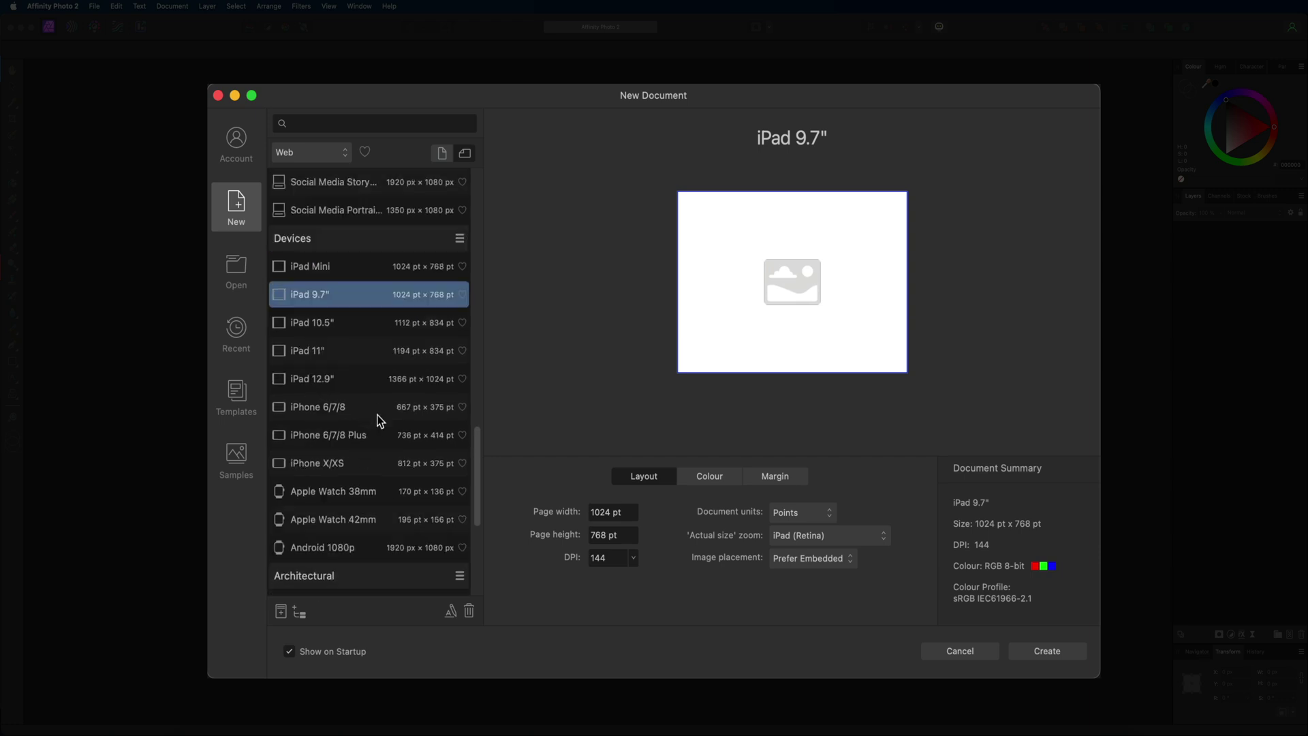
scroll(377, 419, "up", 1)
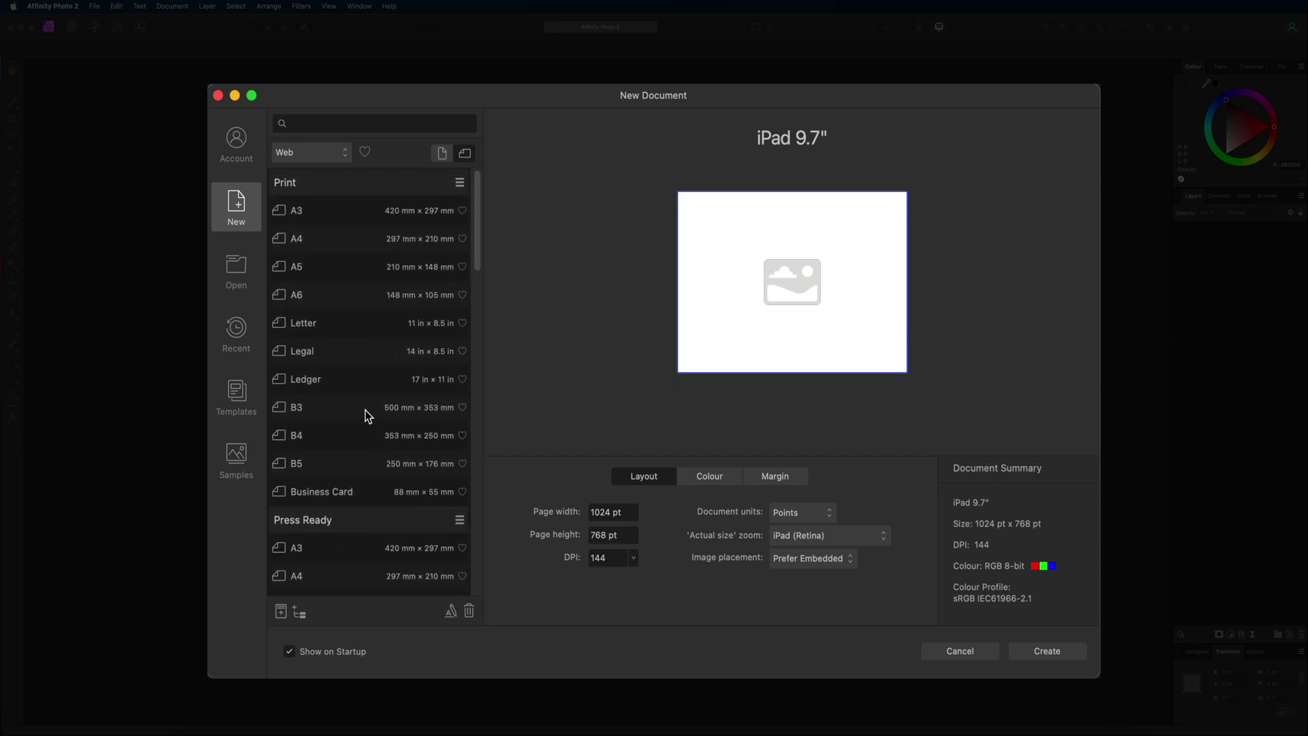
left_click(322, 240)
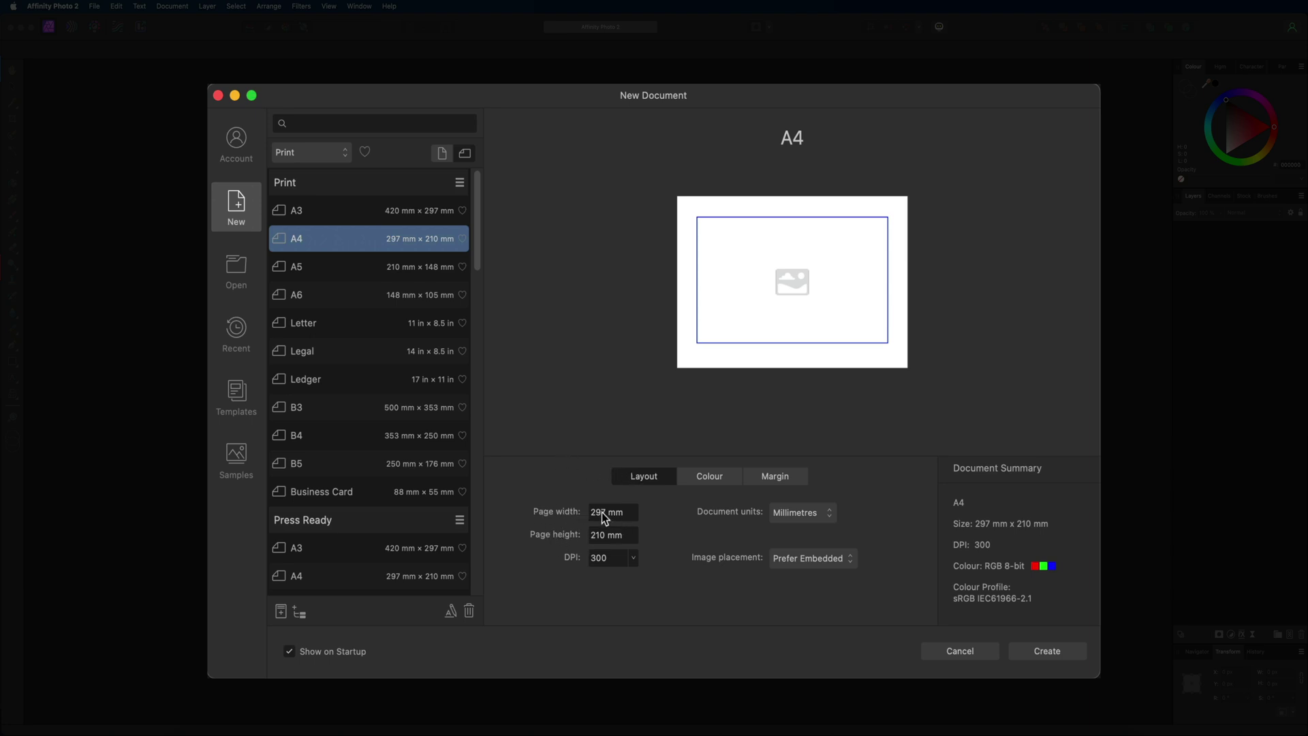
Replace the page width with 100 mm and the page height with 200 mm.
left_click_drag(633, 515, 575, 511)
type("100")
key("Tab")
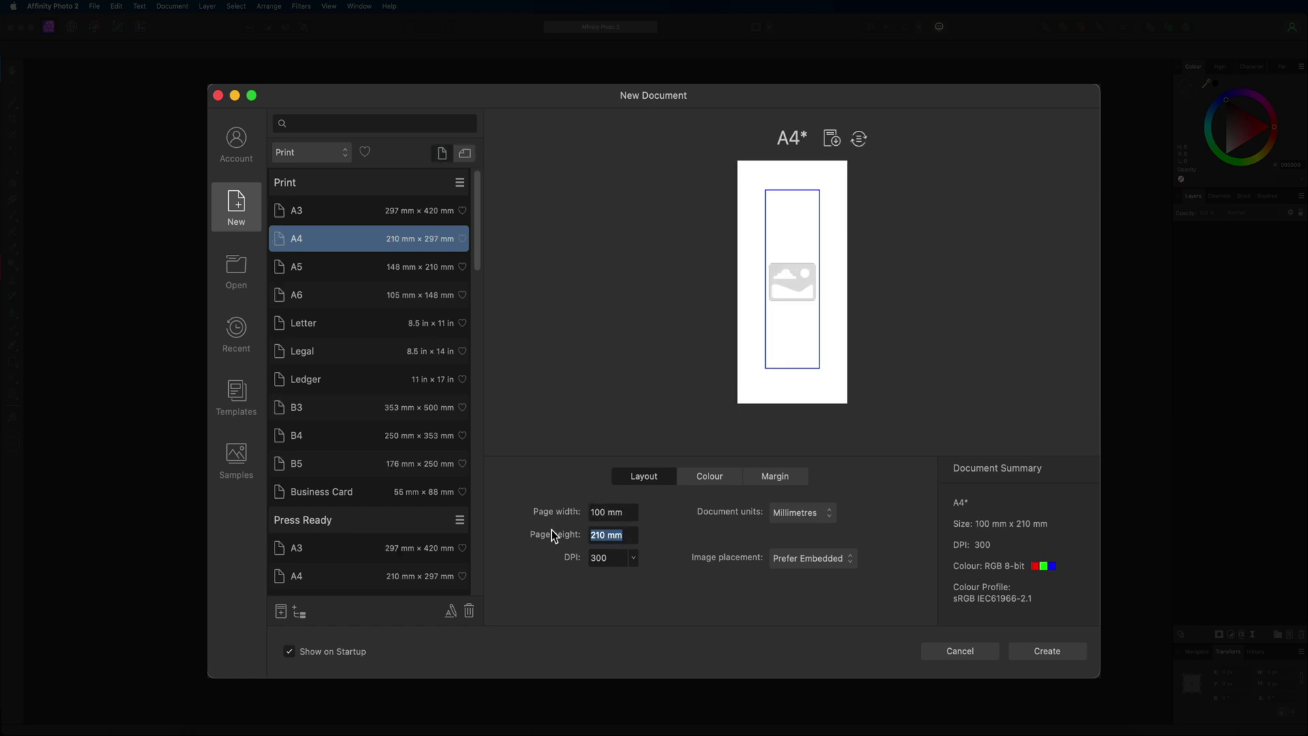
type("200")
key("Return")
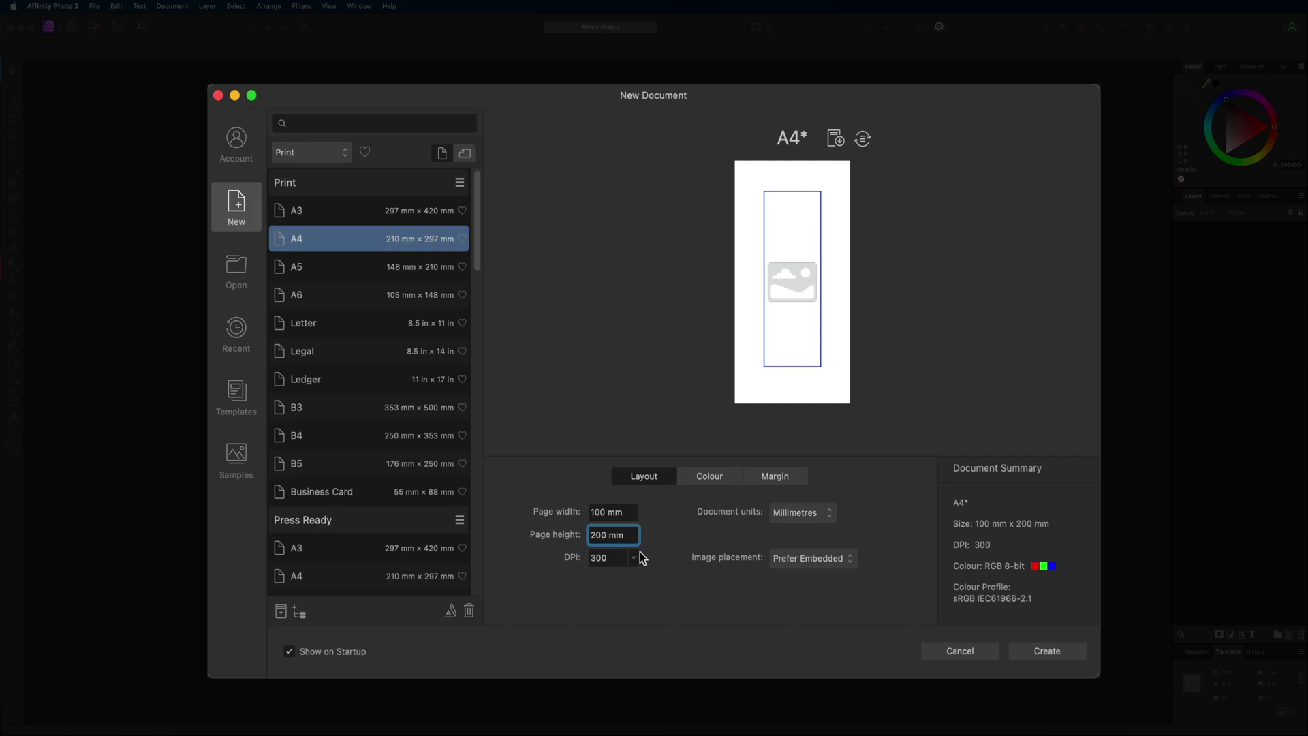
left_click(815, 517)
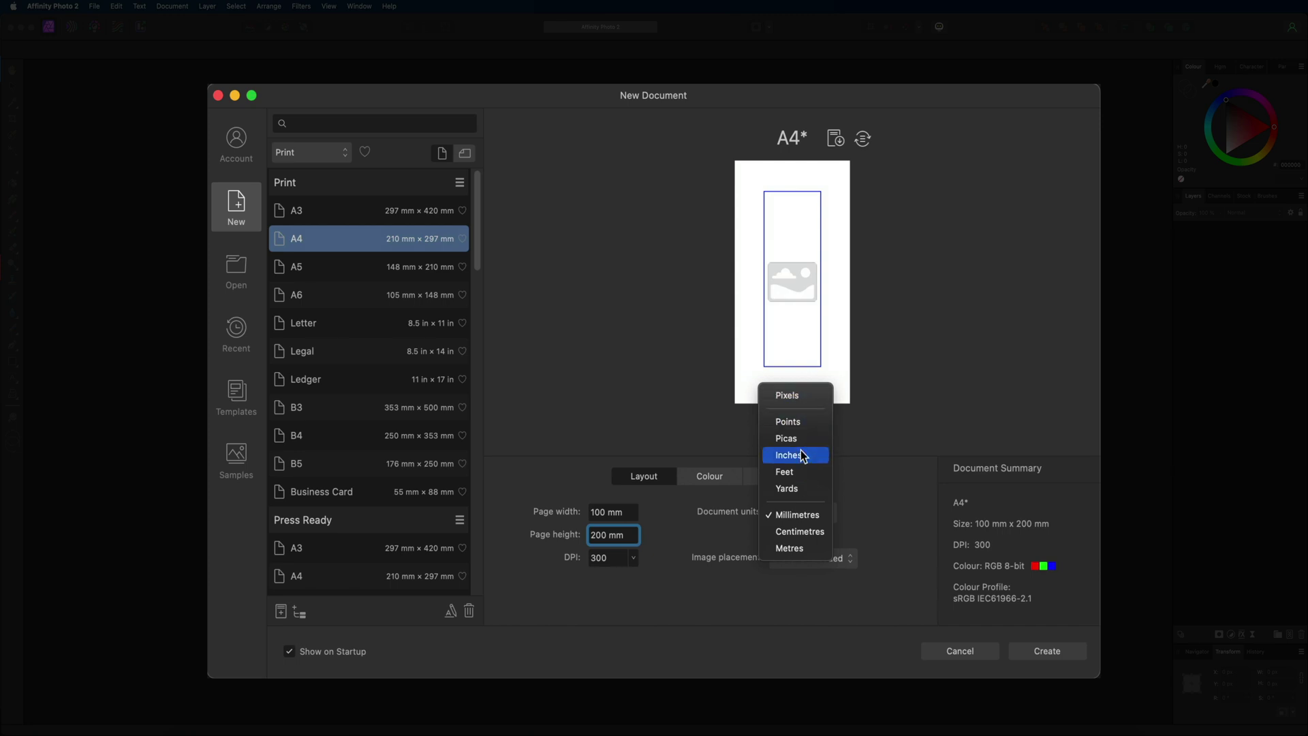
left_click(716, 495)
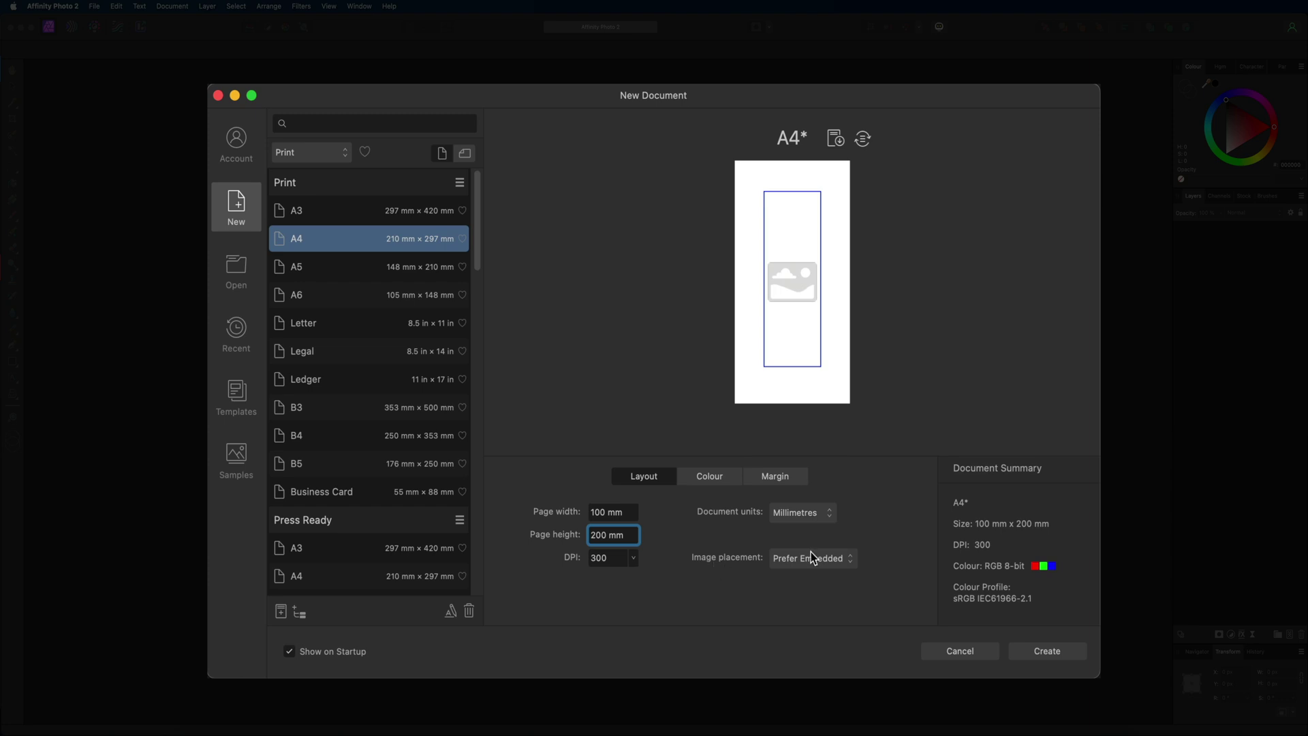
left_click(775, 559)
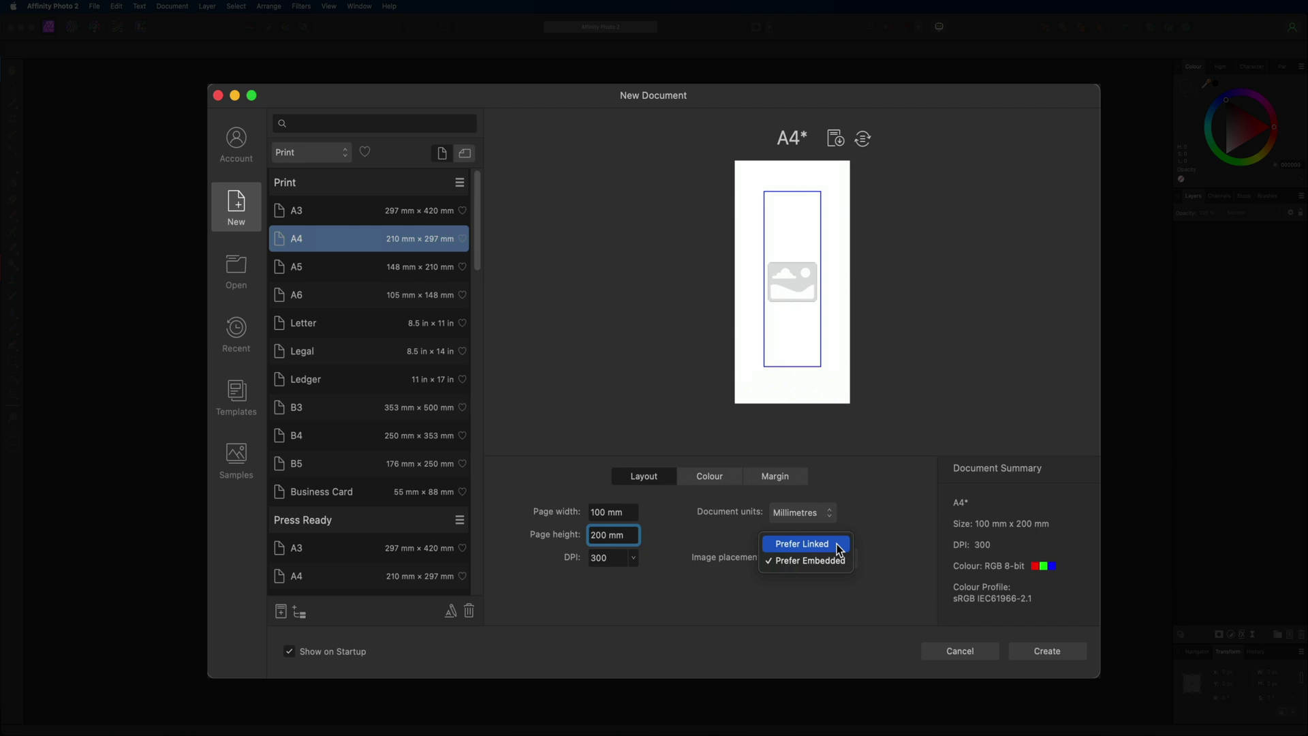
left_click(885, 509)
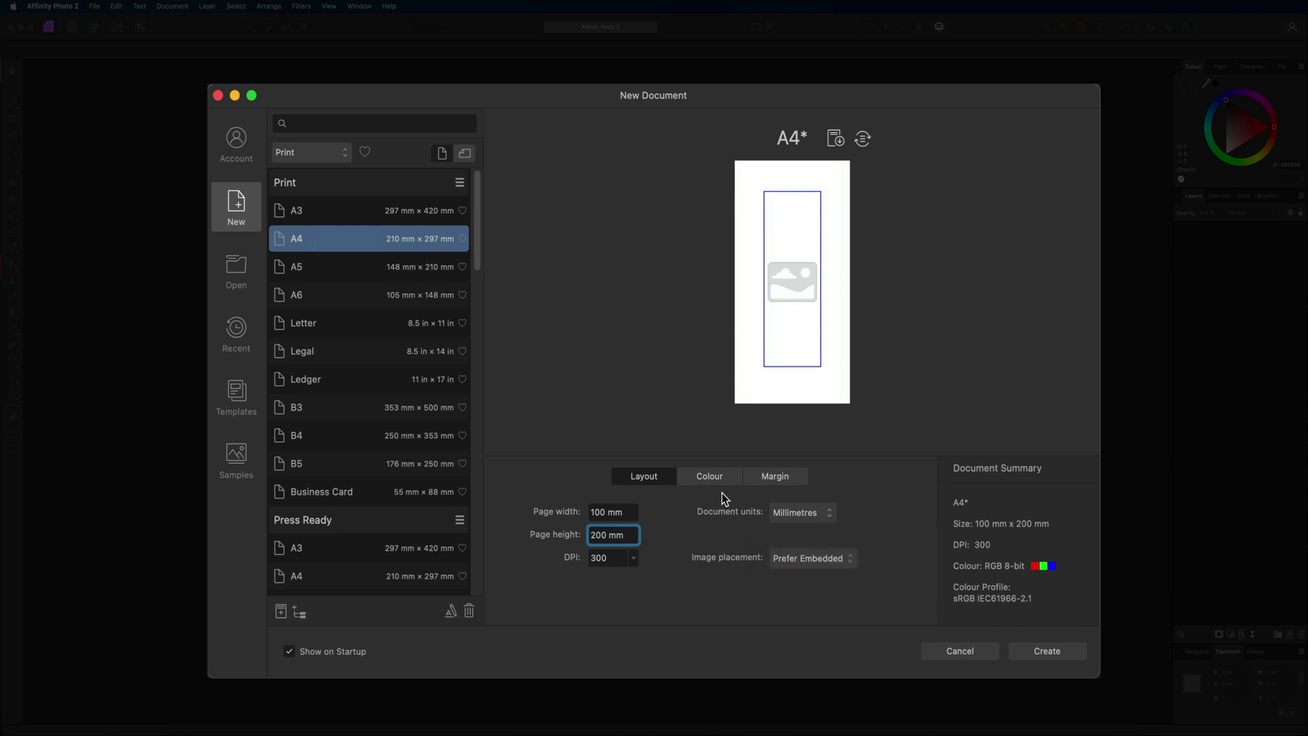
Keep the colour format at RGB/8 with an opaque white background after toggling transparency.
left_click(709, 473)
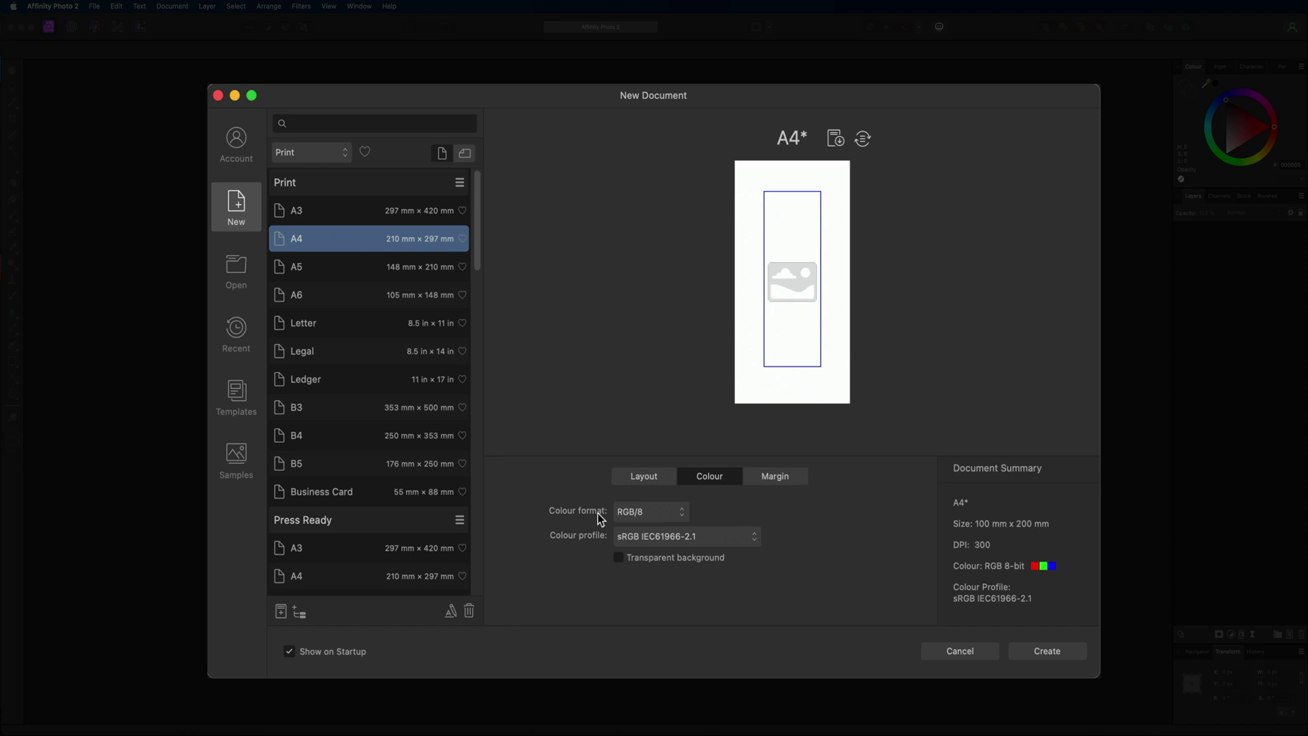
left_click(677, 515)
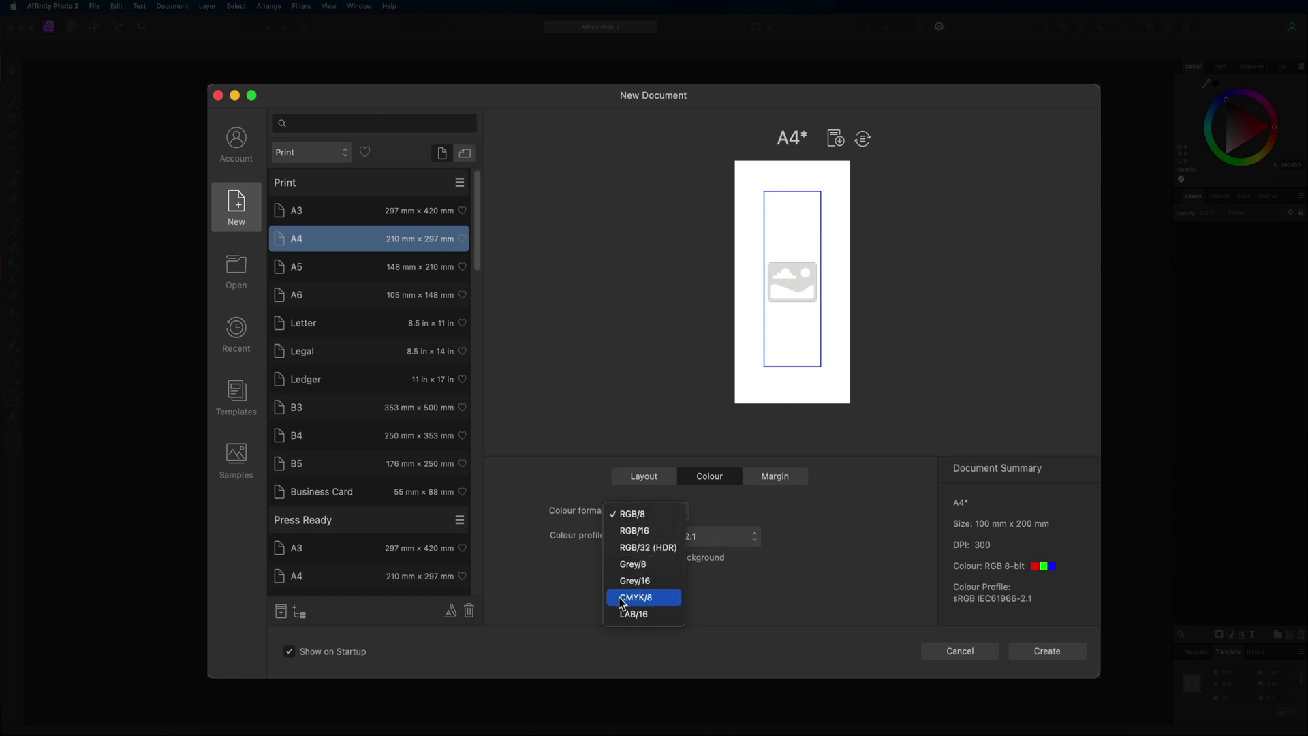
left_click(716, 598)
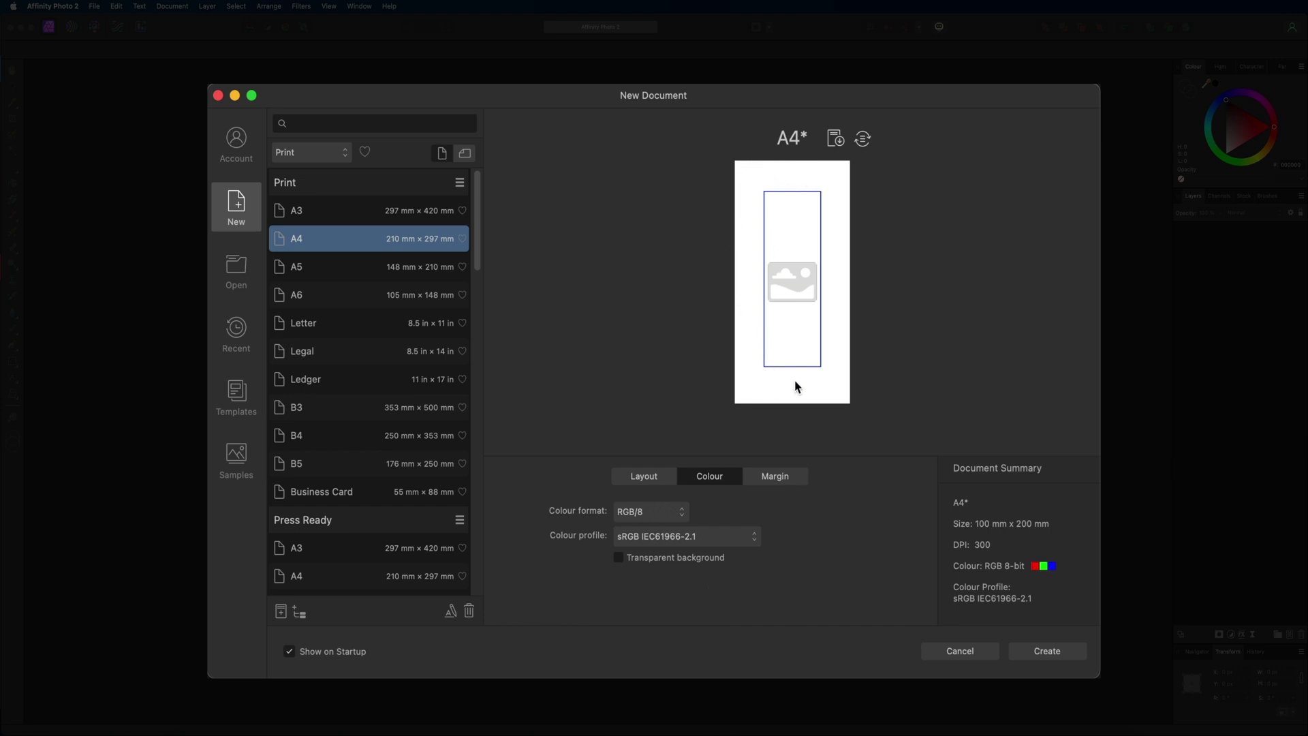
left_click(619, 558)
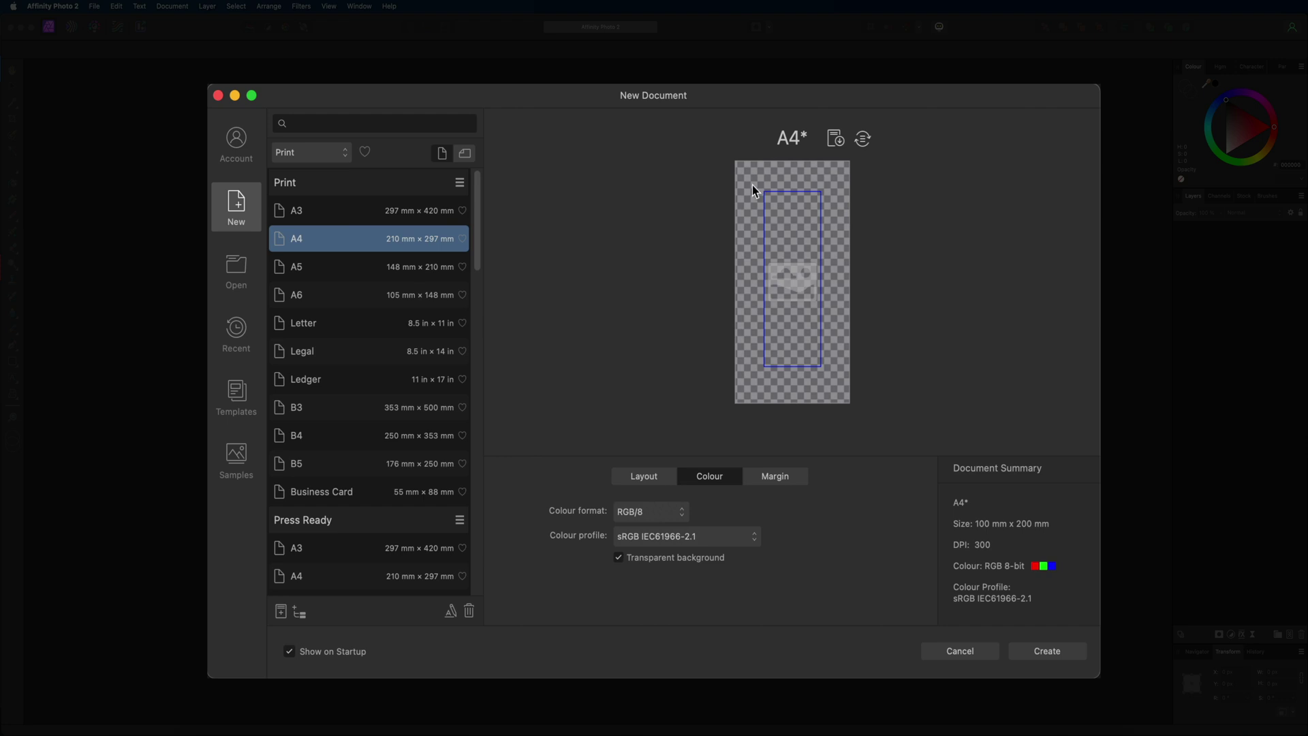
left_click(619, 558)
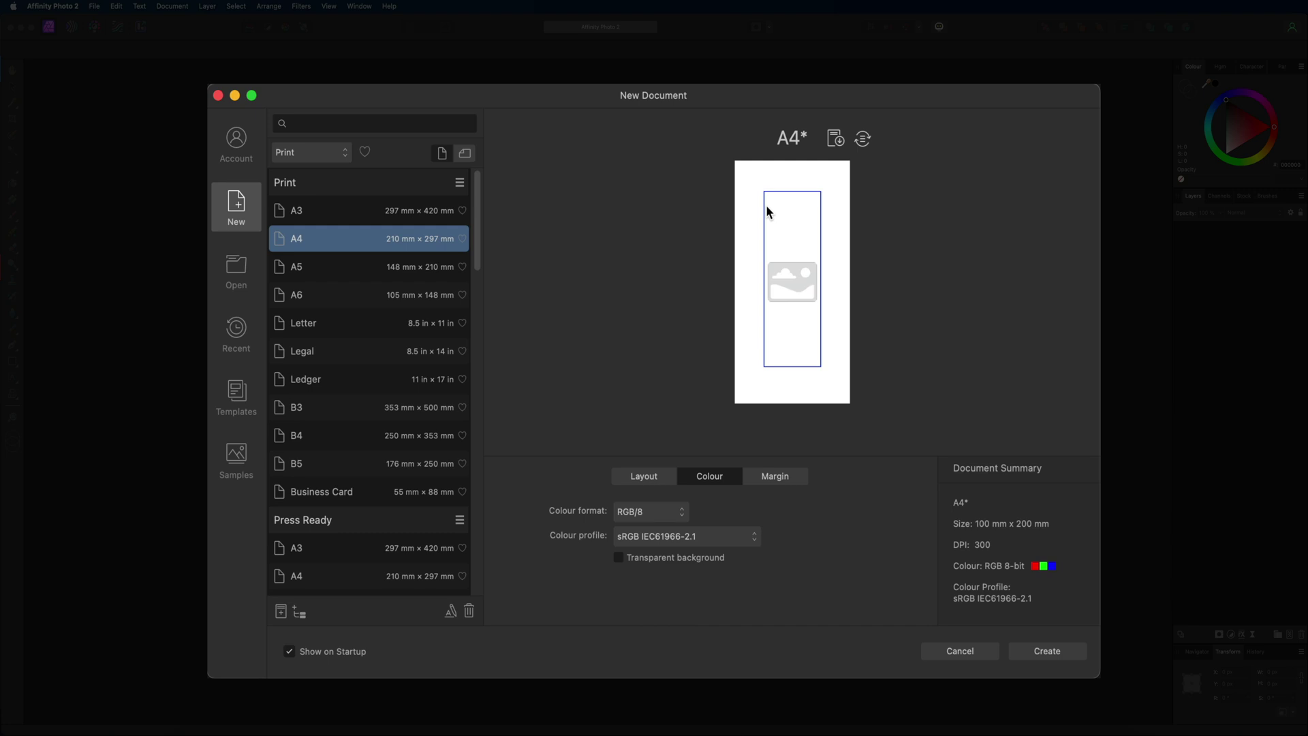
left_click(777, 475)
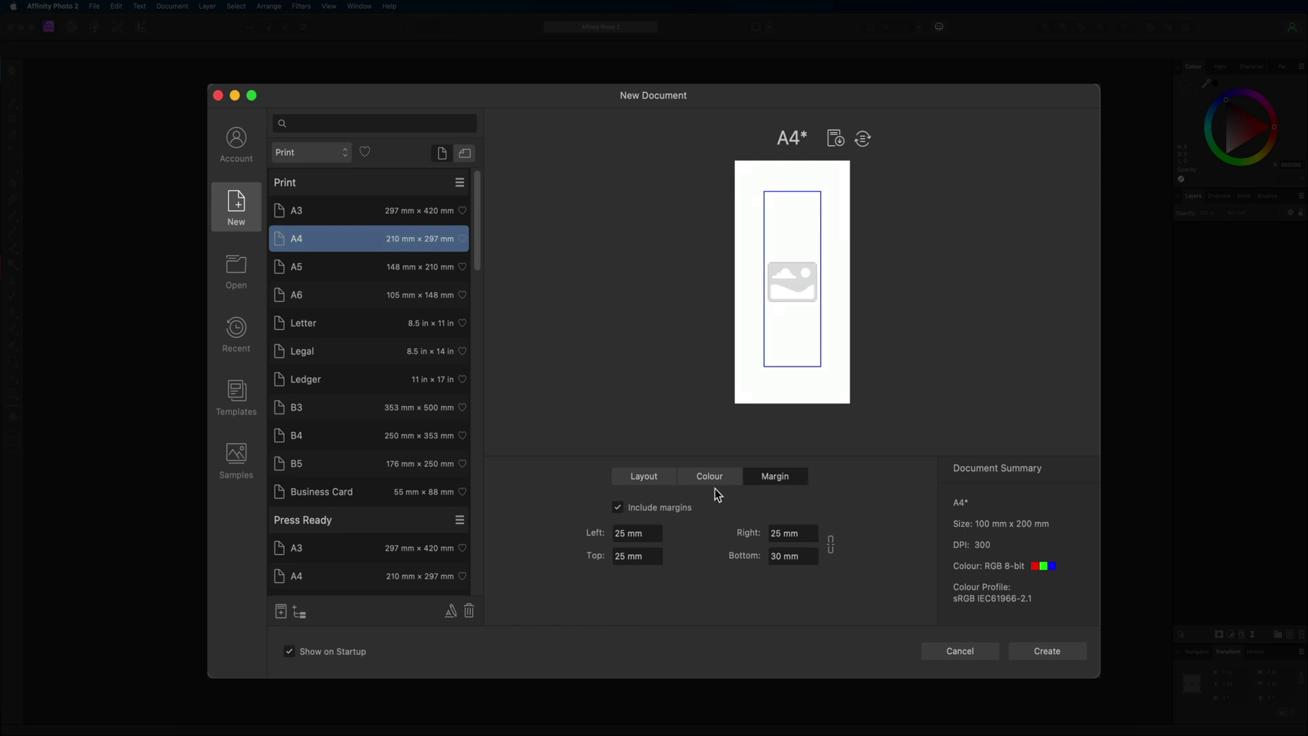
Check the 25 mm side and 30 mm bottom margins, keeping Include margins on.
left_click(648, 555)
left_click(794, 557)
left_click(619, 508)
left_click(619, 508)
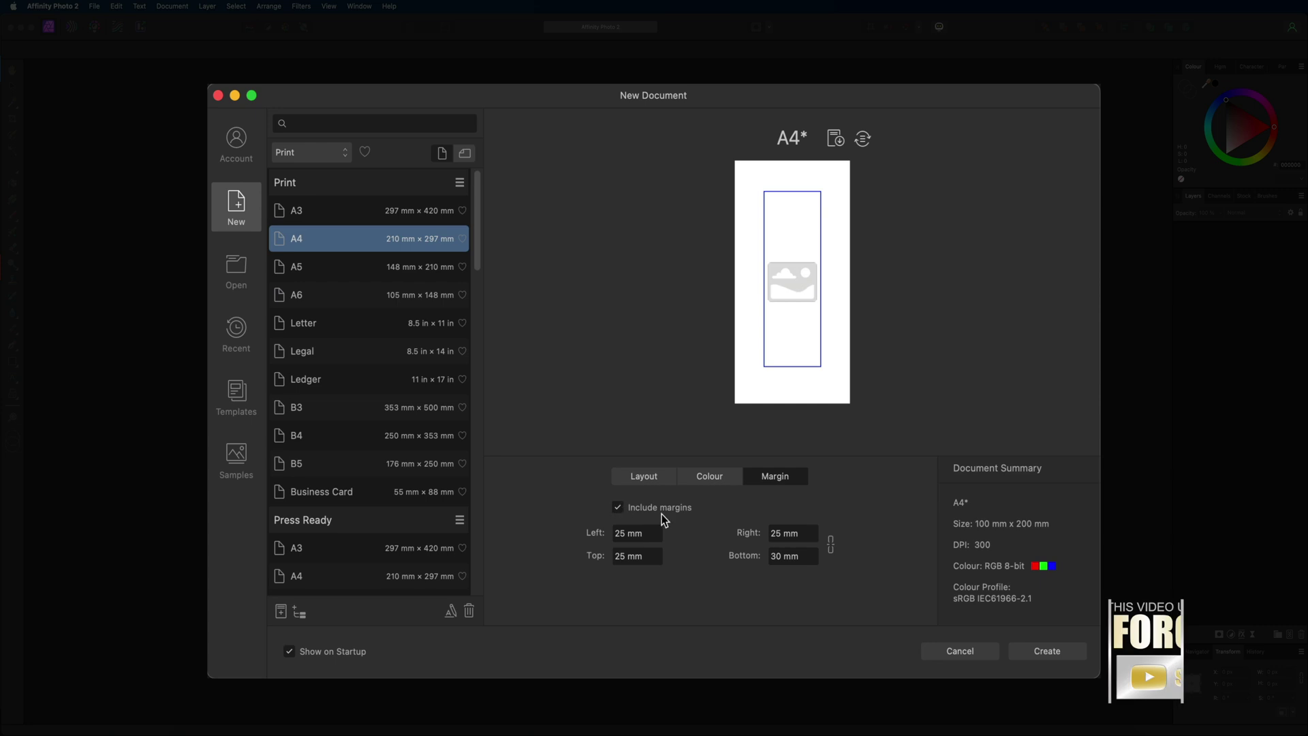
left_click(651, 475)
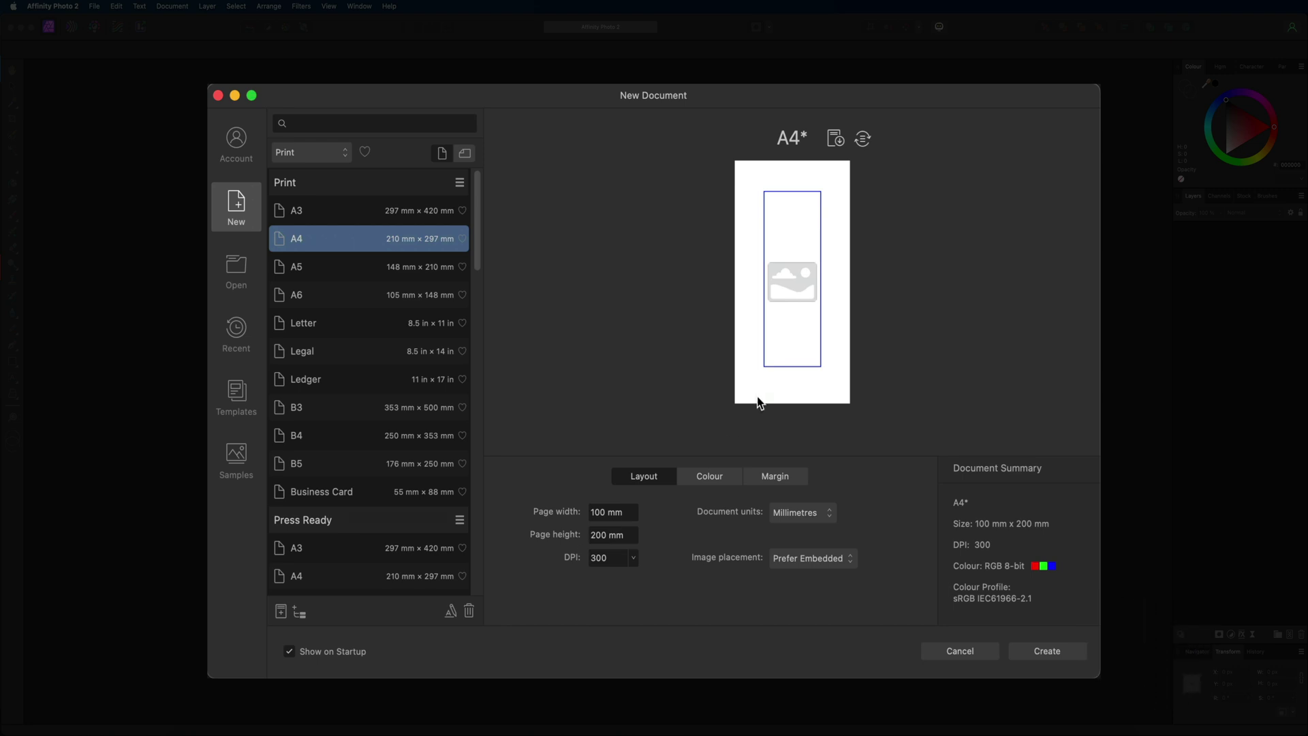
left_click(836, 140)
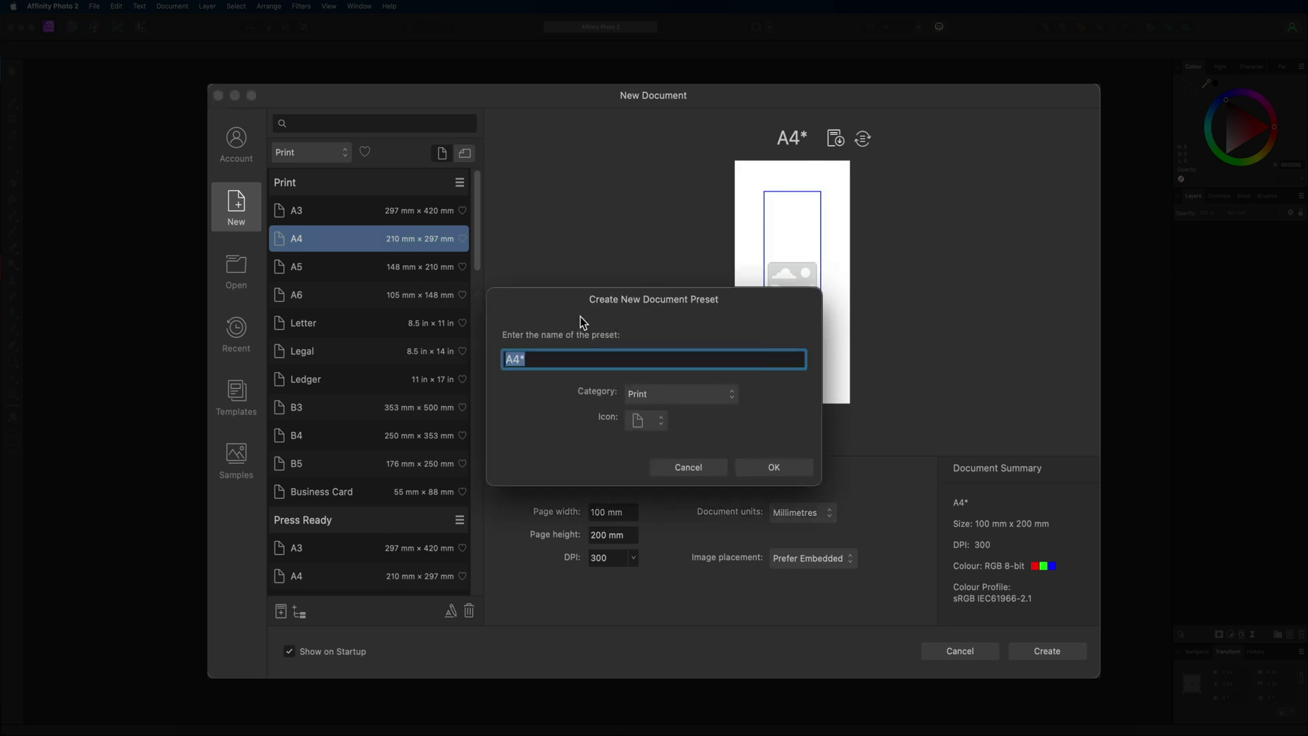
left_click(534, 358)
triple_click(542, 352)
left_click(677, 392)
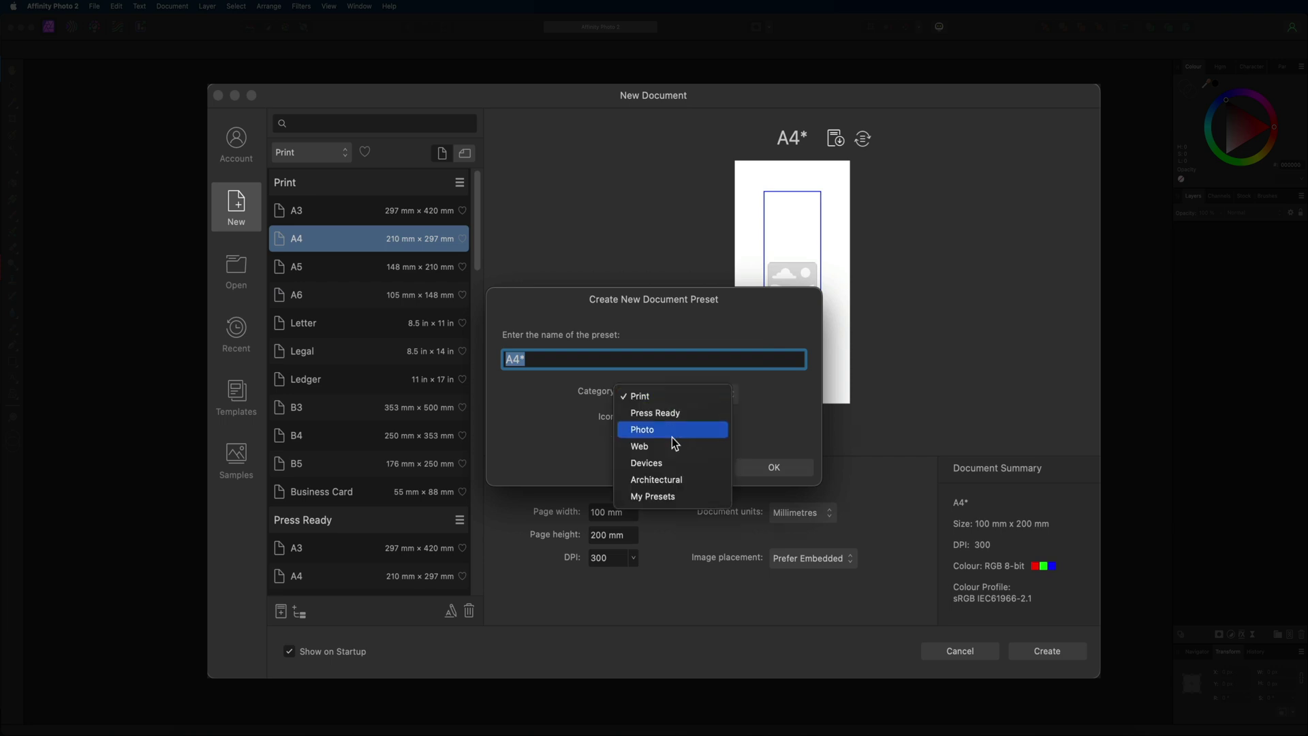
left_click(648, 495)
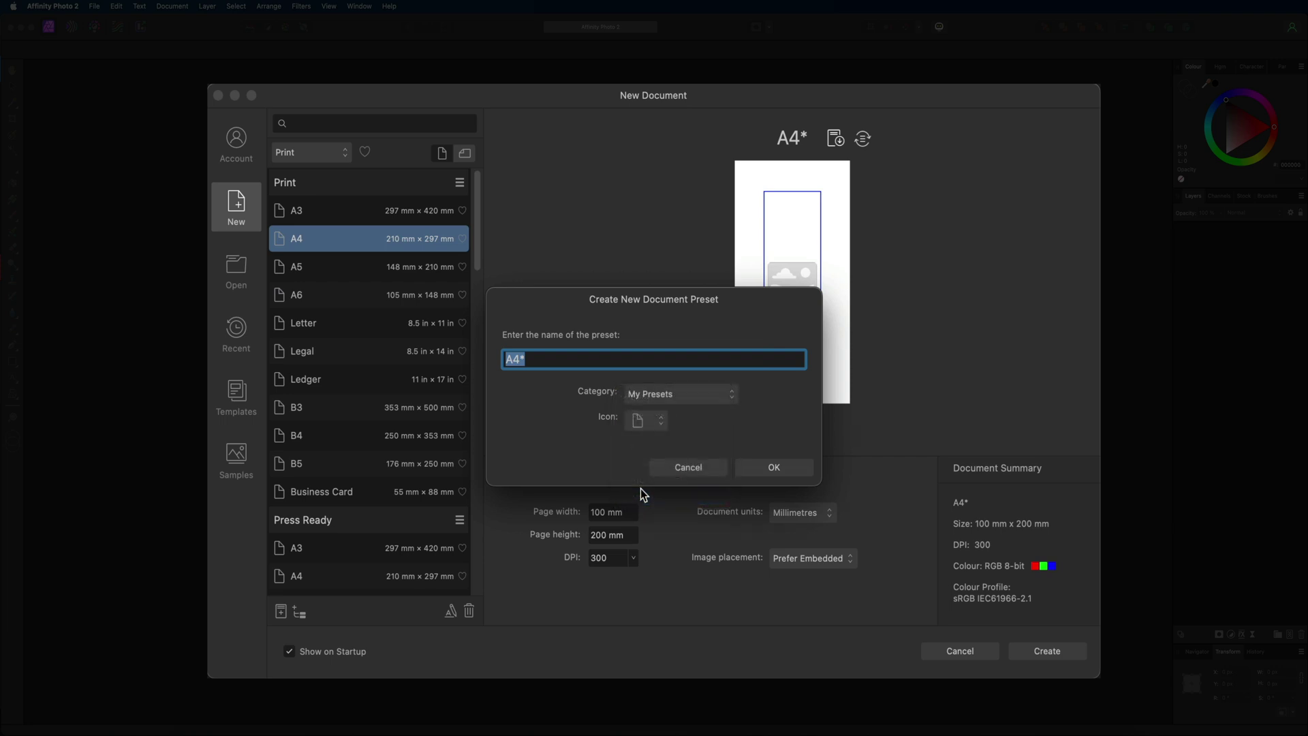
left_click(706, 469)
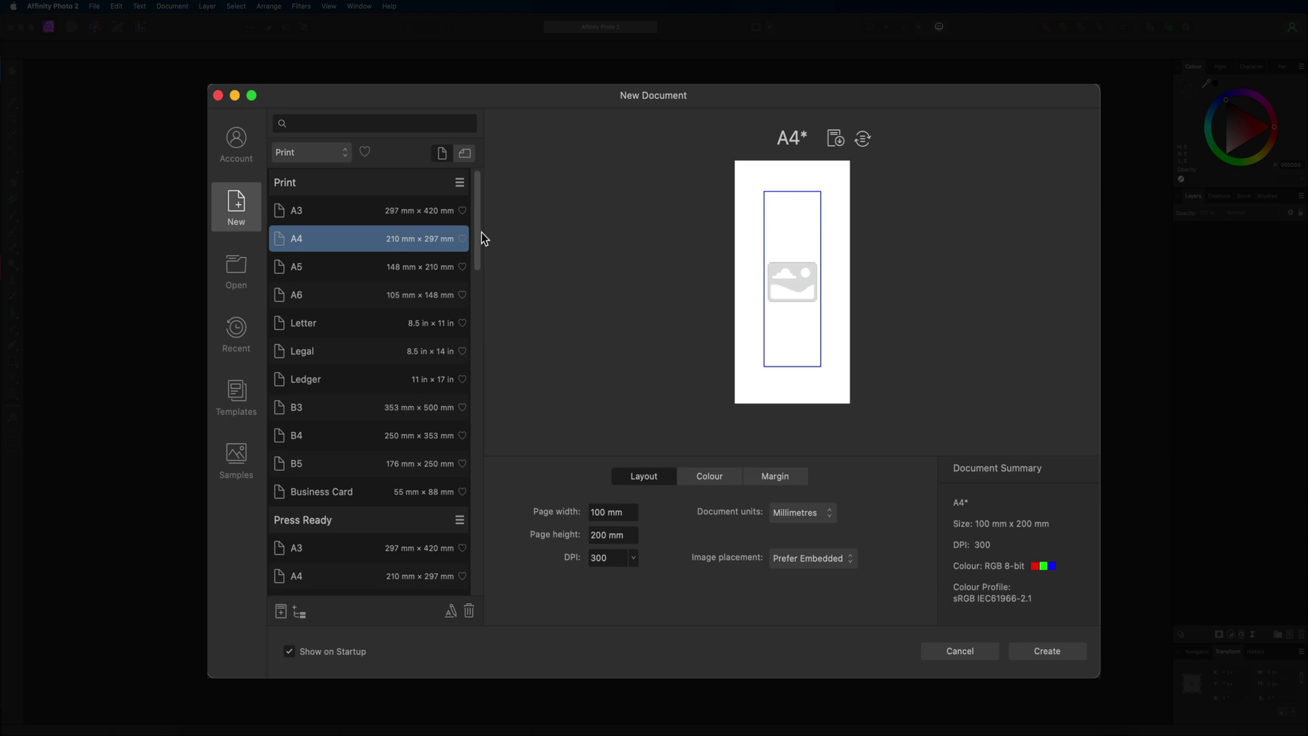
Try the Etsy Thumbnail preset (2025 × 2700 px, 75 DPI), then choose Press Ready B3.
left_click_drag(477, 209, 453, 555)
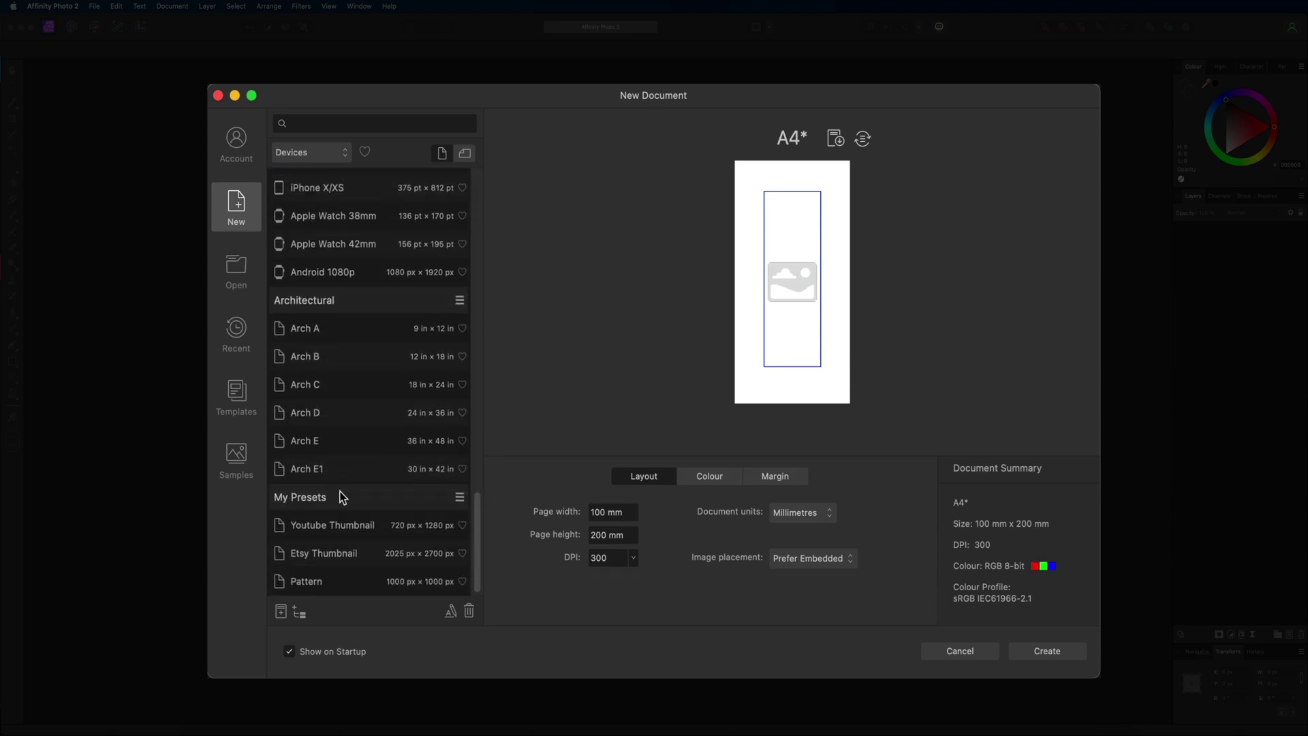
left_click(357, 551)
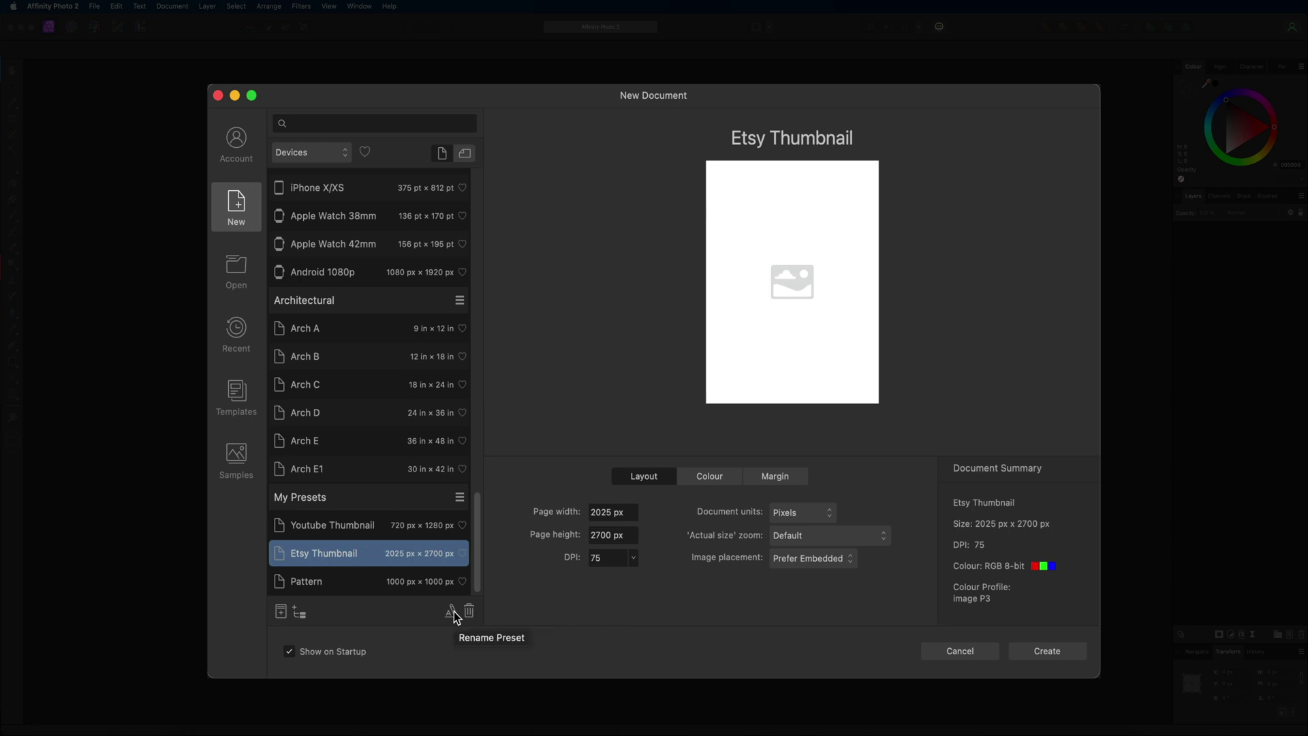
scroll(368, 459, "up", 15)
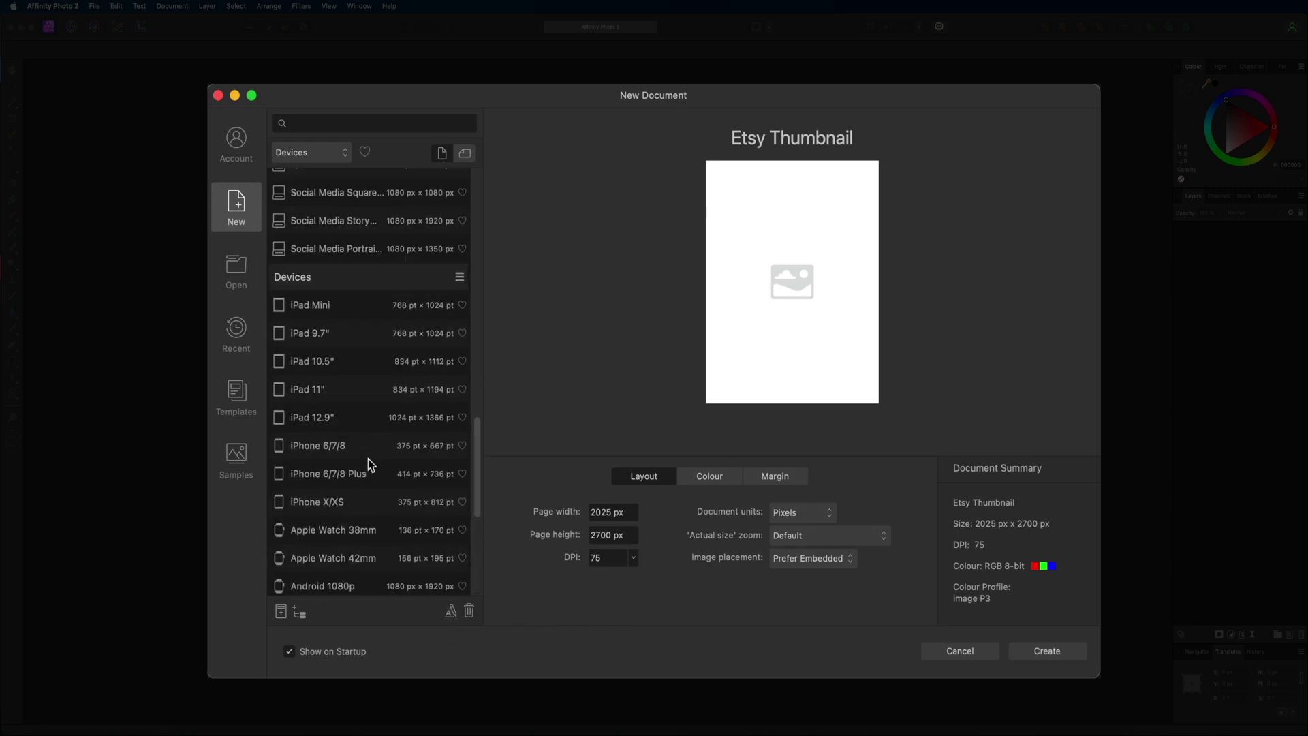
scroll(368, 459, "up", 3)
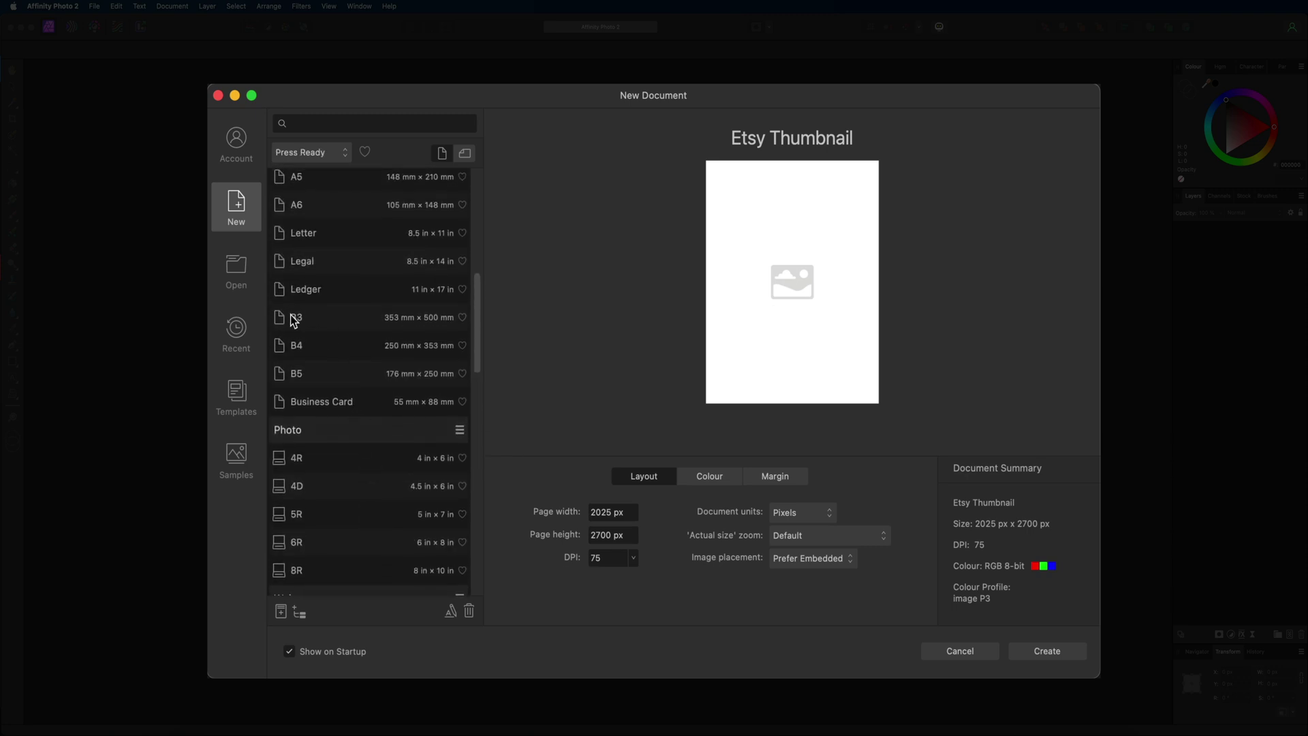
left_click(330, 318)
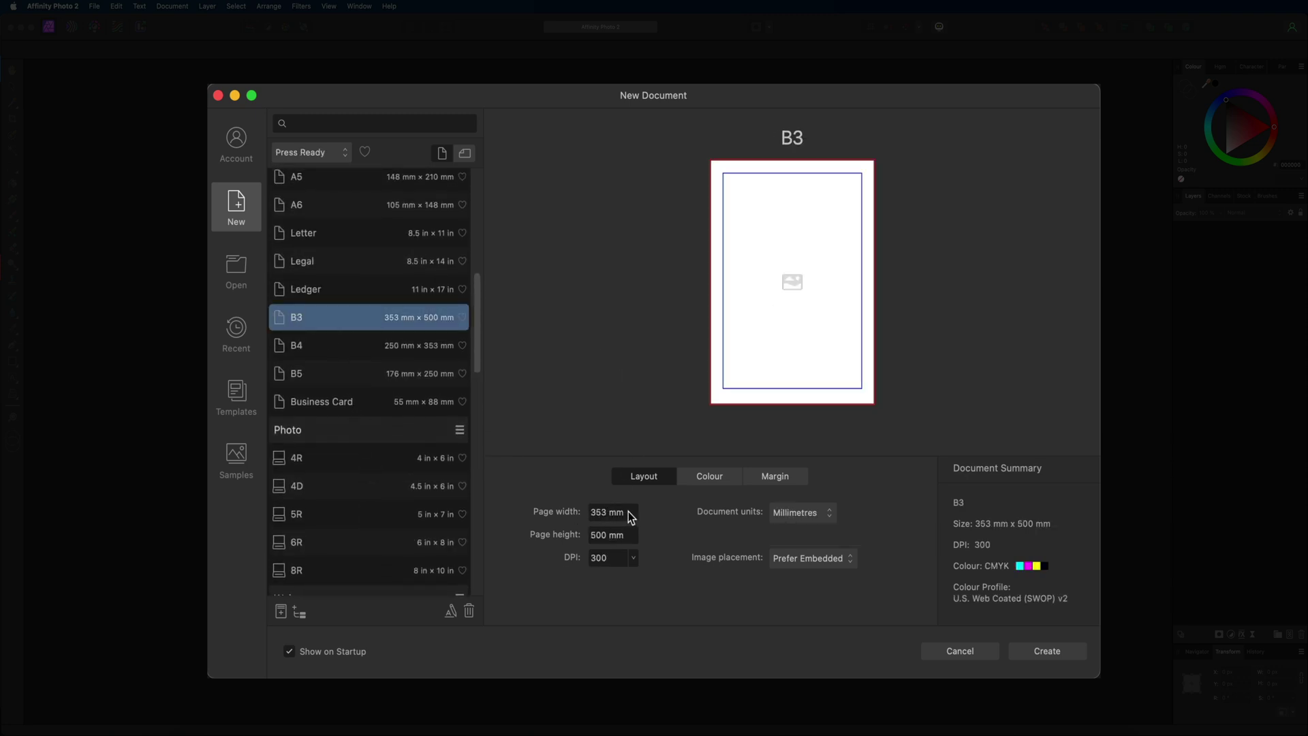
Change the B3 page width to 100 mm, giving a 100 × 500 mm page.
type("100")
key("Return")
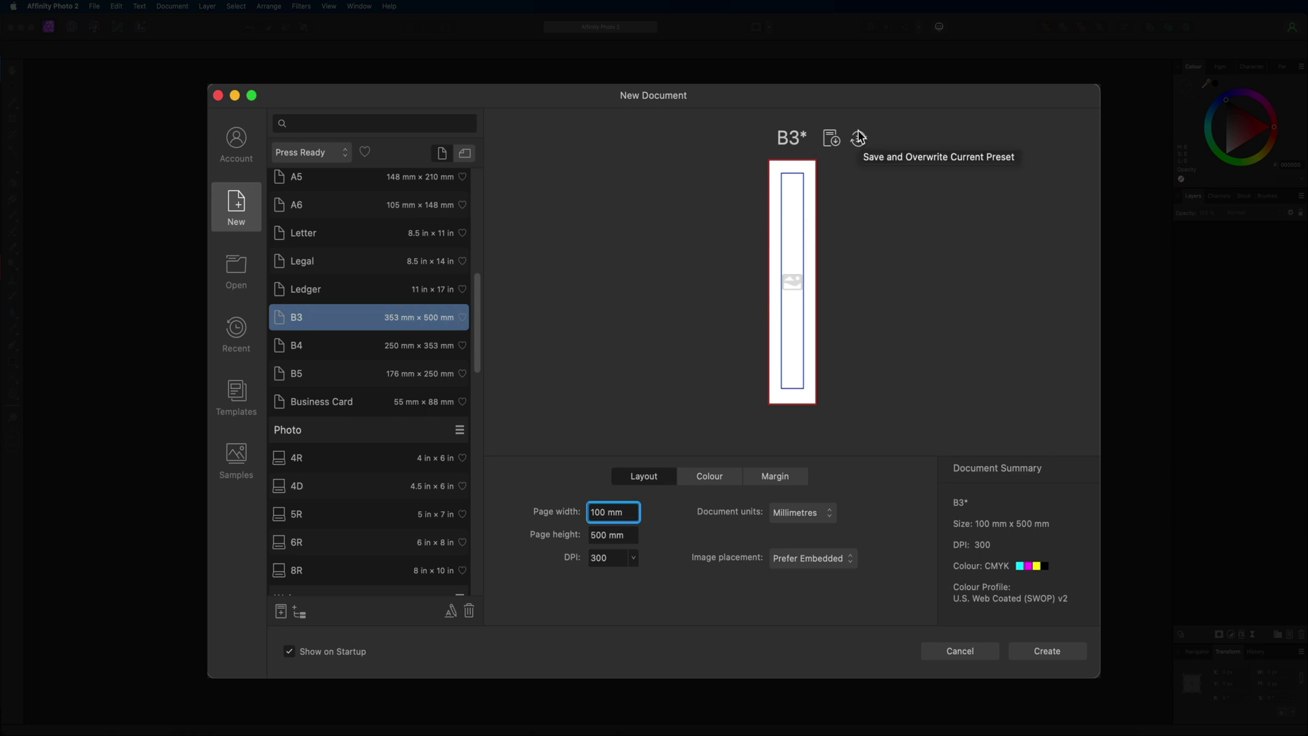
scroll(435, 248, "up", 10)
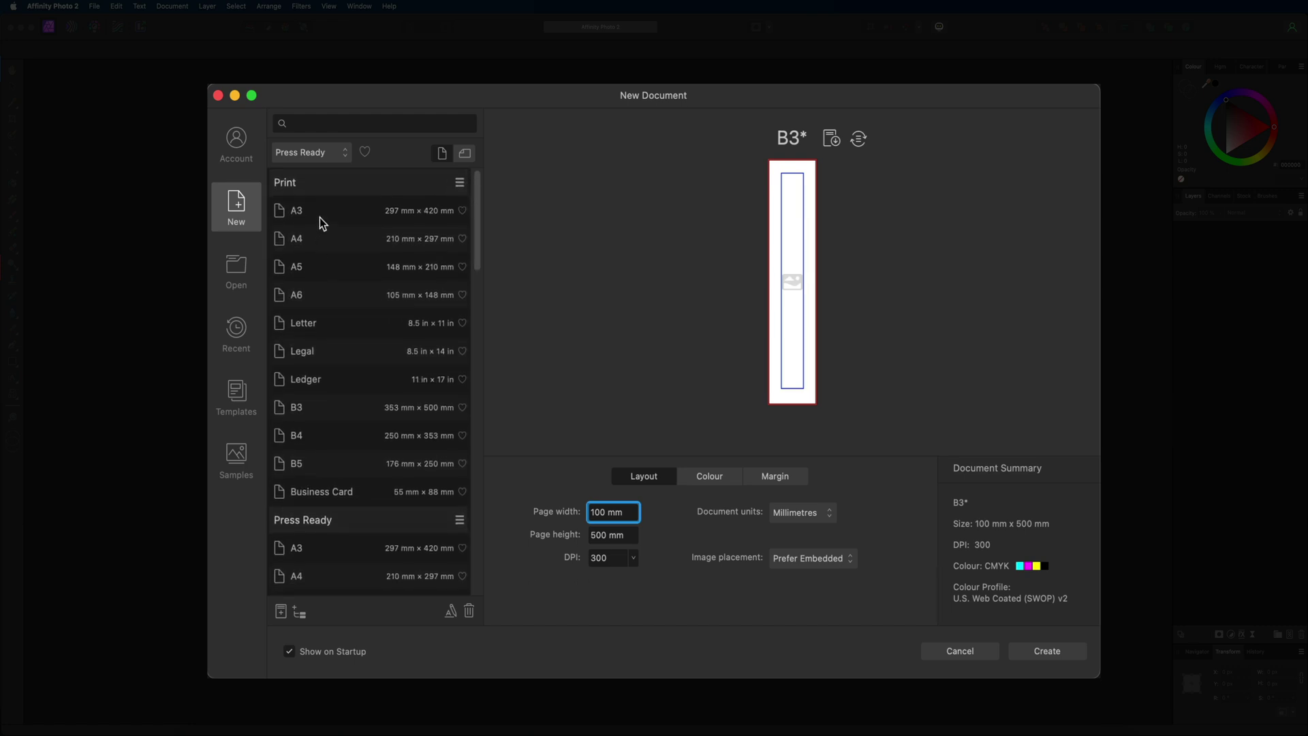
Pick Print A3, then settle on the Press Ready A4 preset.
left_click(320, 217)
scroll(319, 256, "down", 5)
scroll(316, 273, "down", 3)
left_click(318, 287)
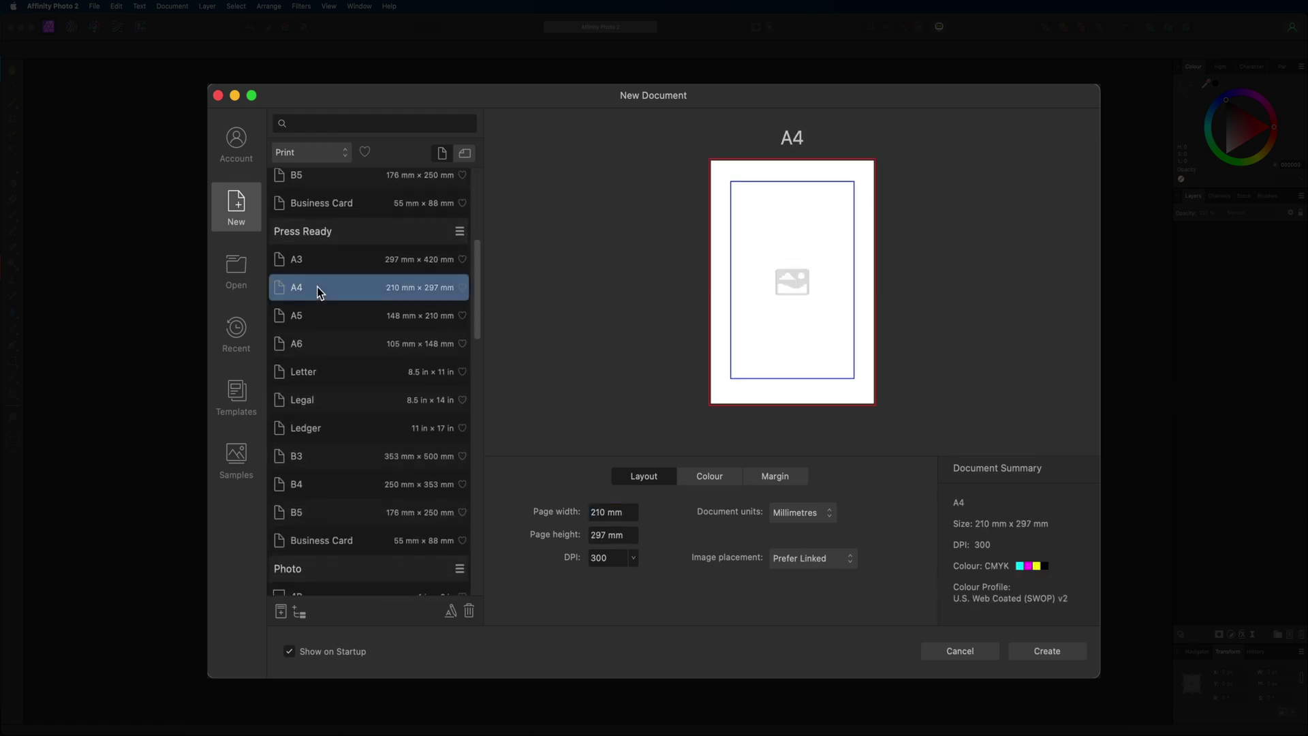
scroll(319, 289, "down", 5)
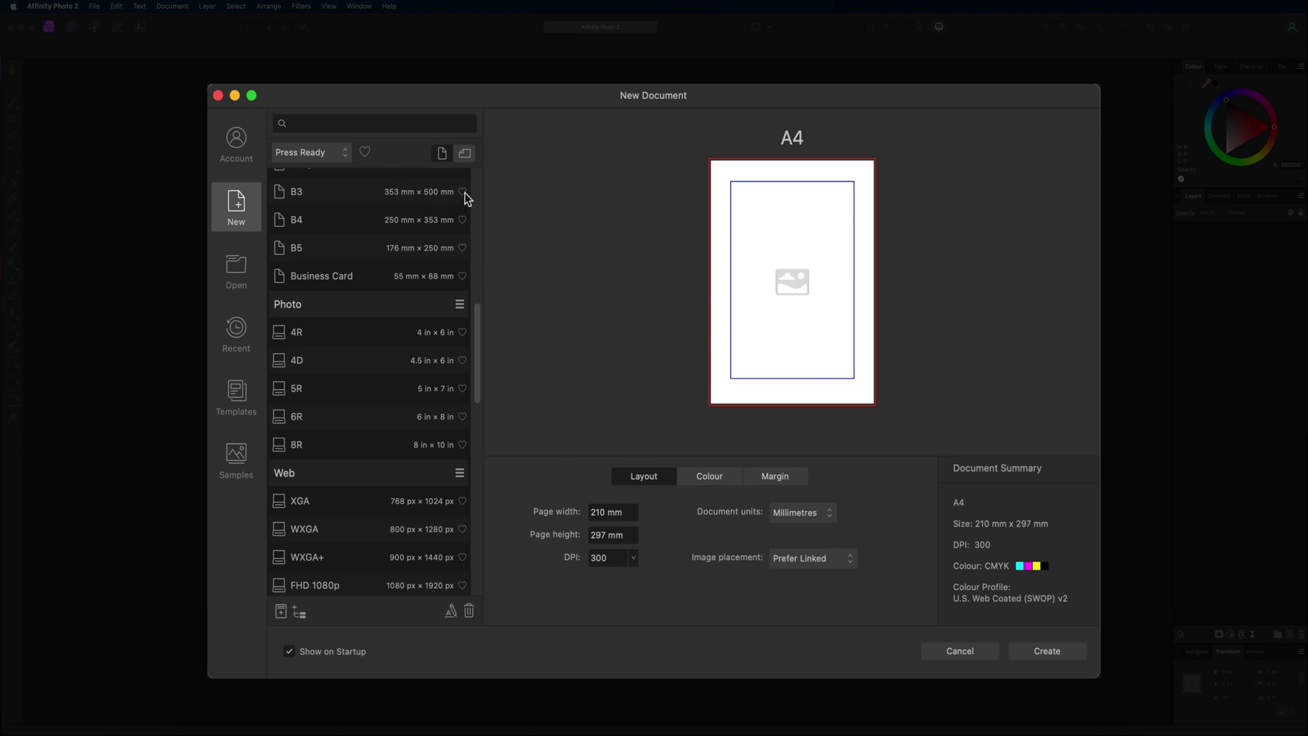
scroll(465, 192, "up", 5)
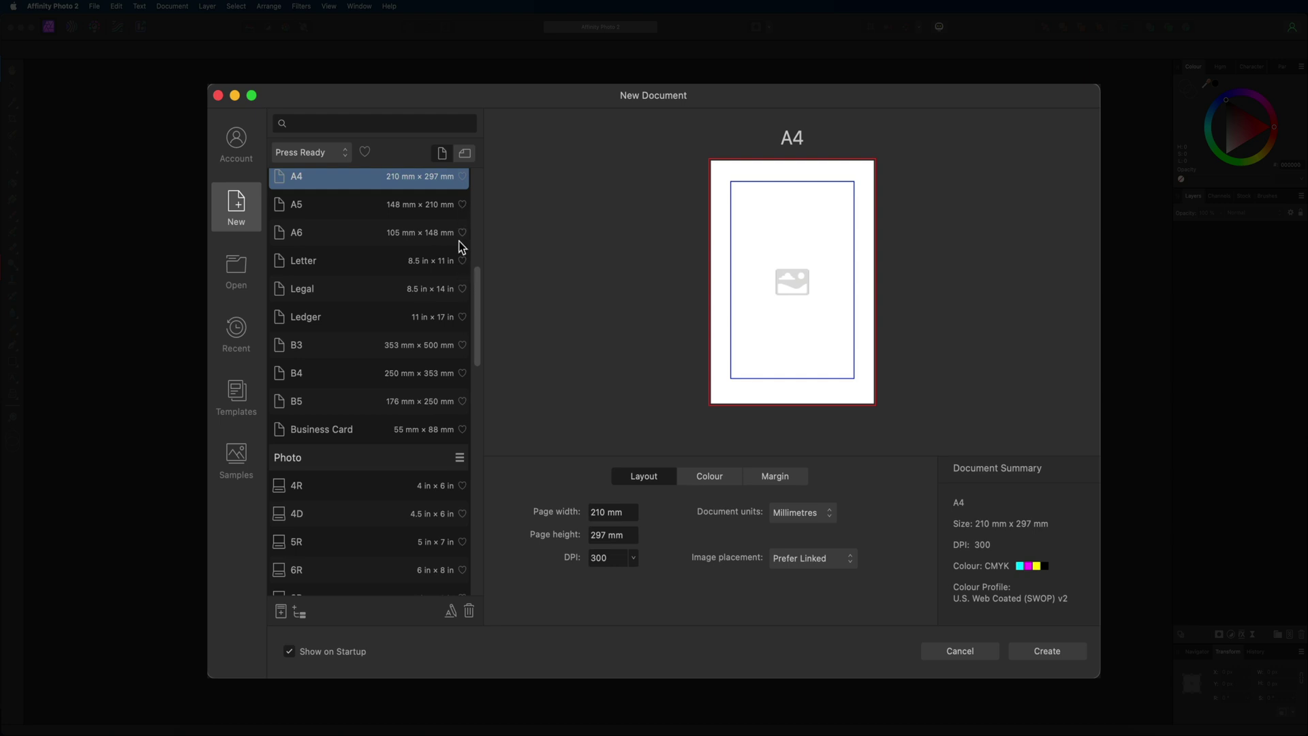
Browse the Photo, Web and Architectural preset categories, then return to Press Ready.
left_click(342, 151)
left_click(321, 176)
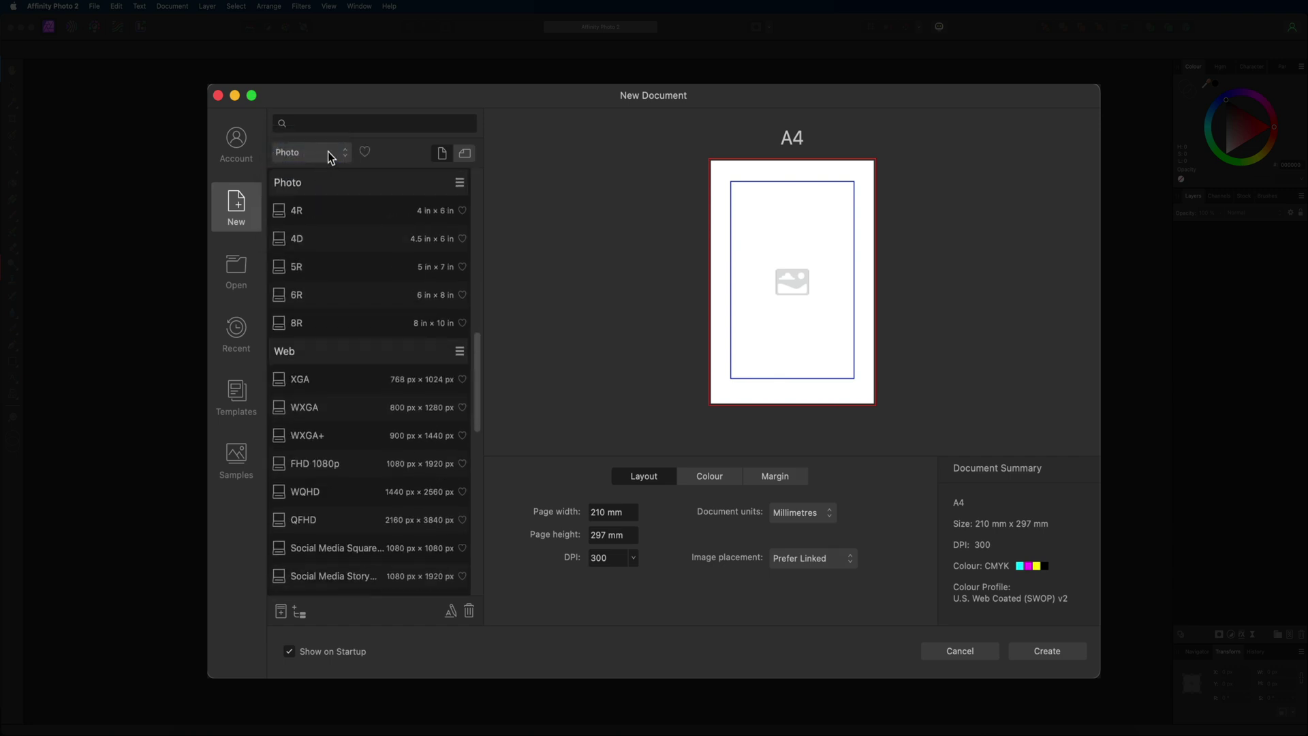
left_click(327, 153)
left_click(321, 170)
left_click(325, 154)
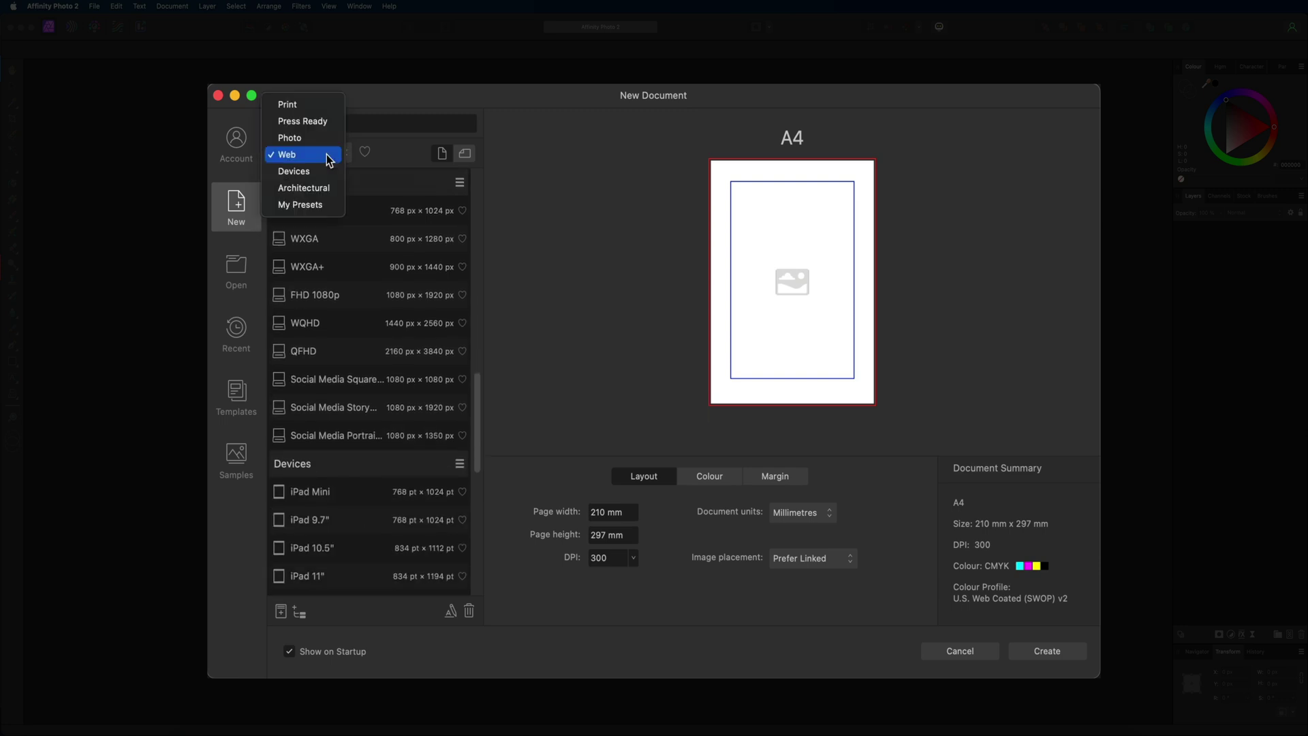
left_click(321, 188)
left_click(332, 154)
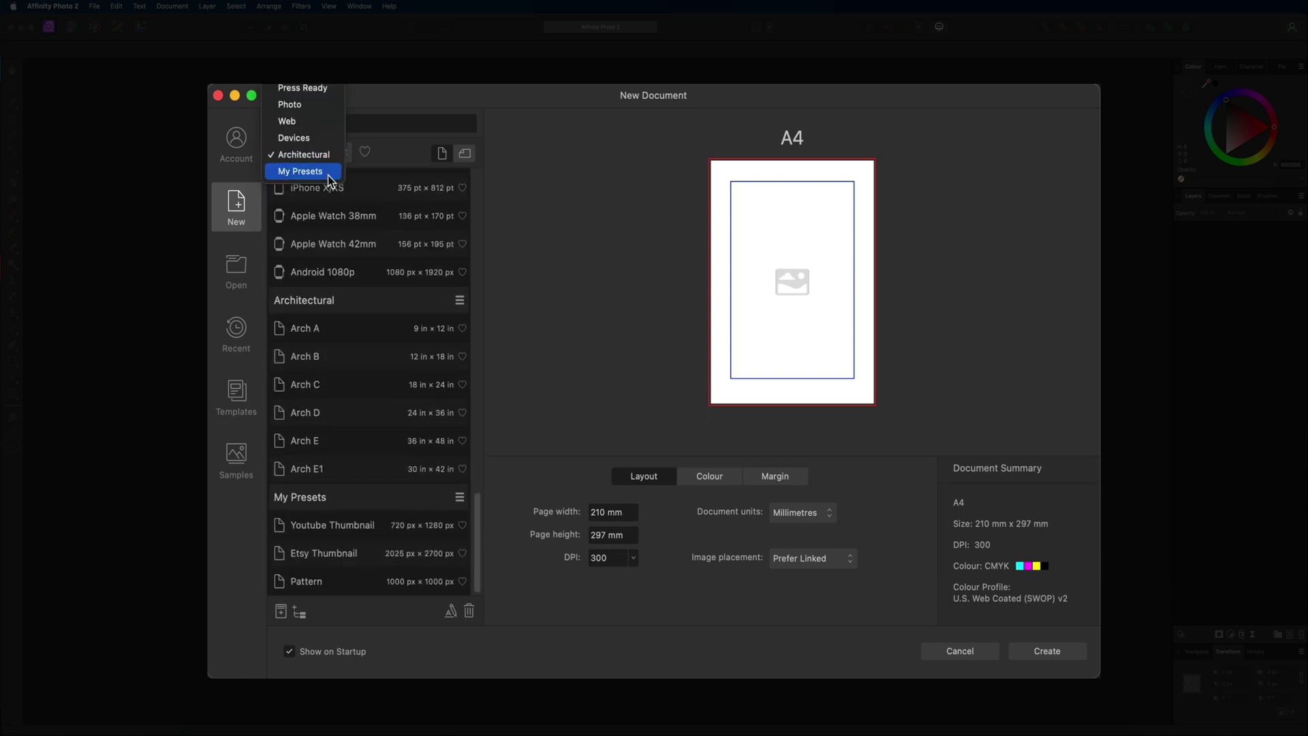
left_click(334, 87)
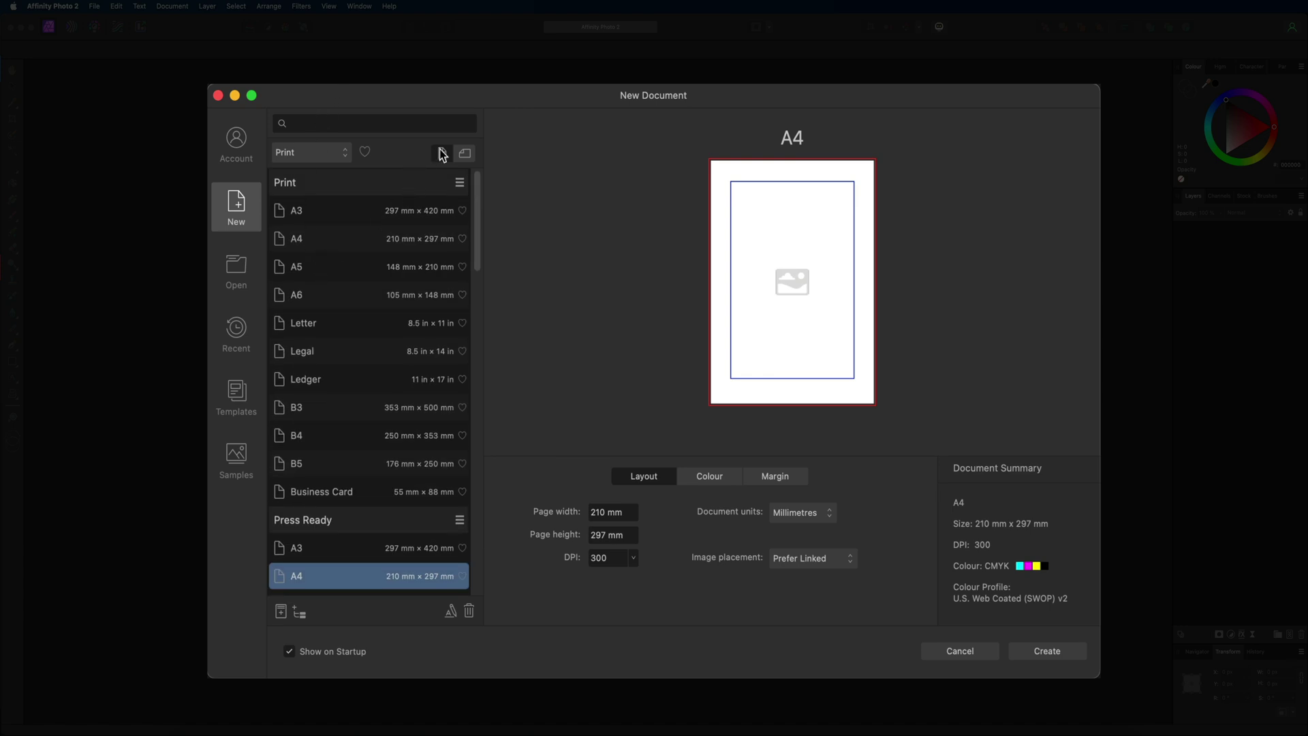
Turn the preset pages to landscape orientation, 297 × 210 mm.
left_click(463, 156)
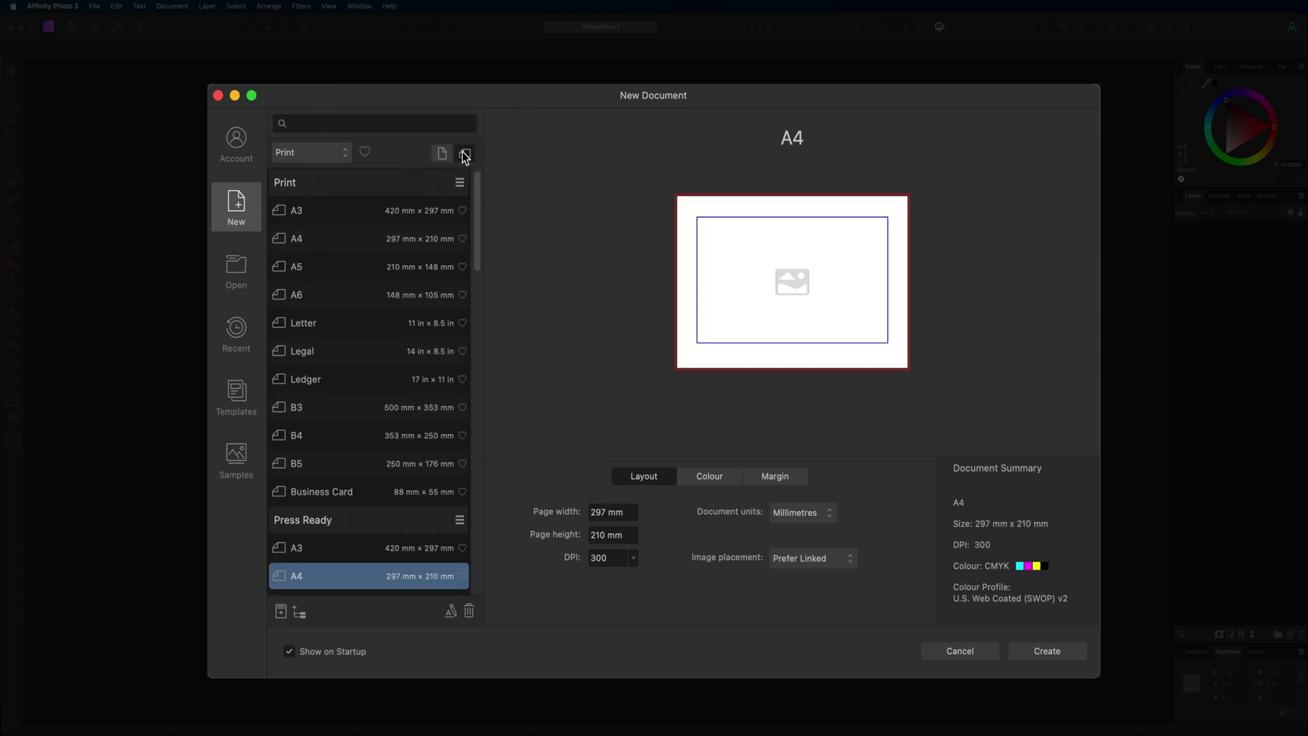
left_click(464, 155)
left_click(463, 156)
View the Recent files list, then the empty Your Templates page.
left_click(237, 331)
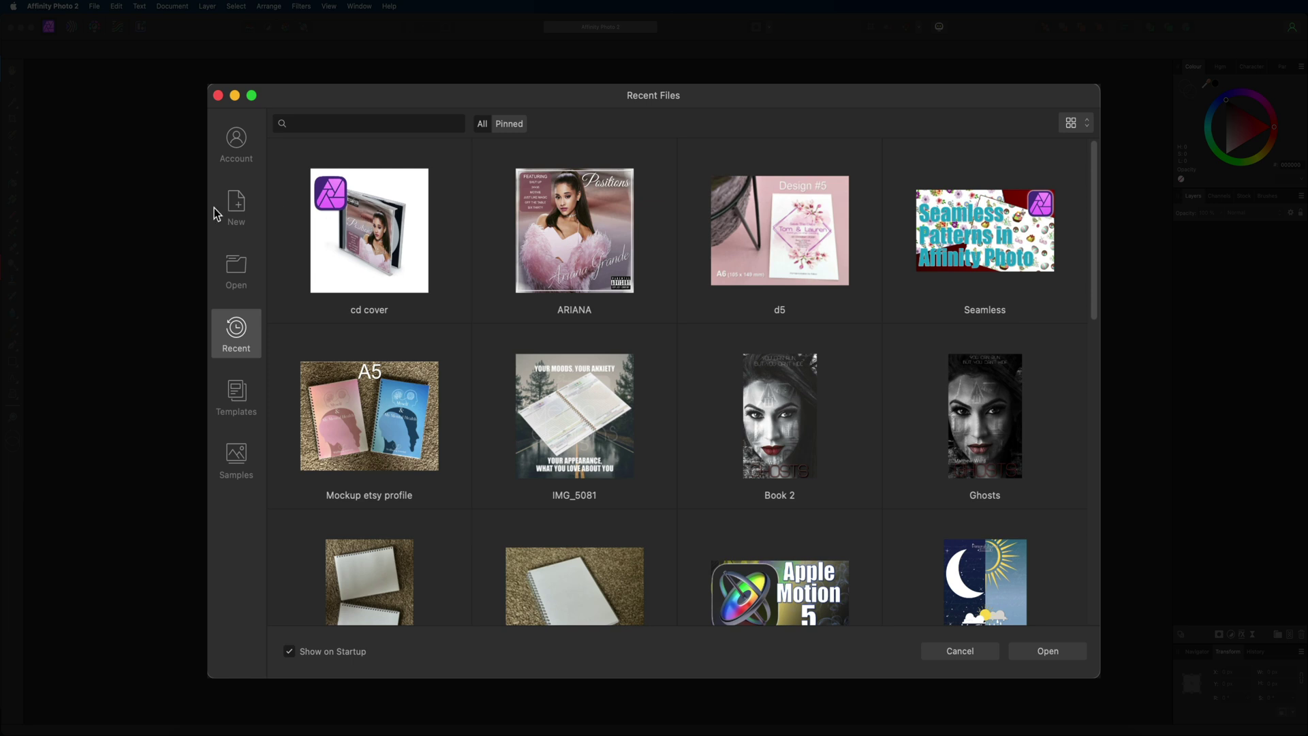
left_click(236, 391)
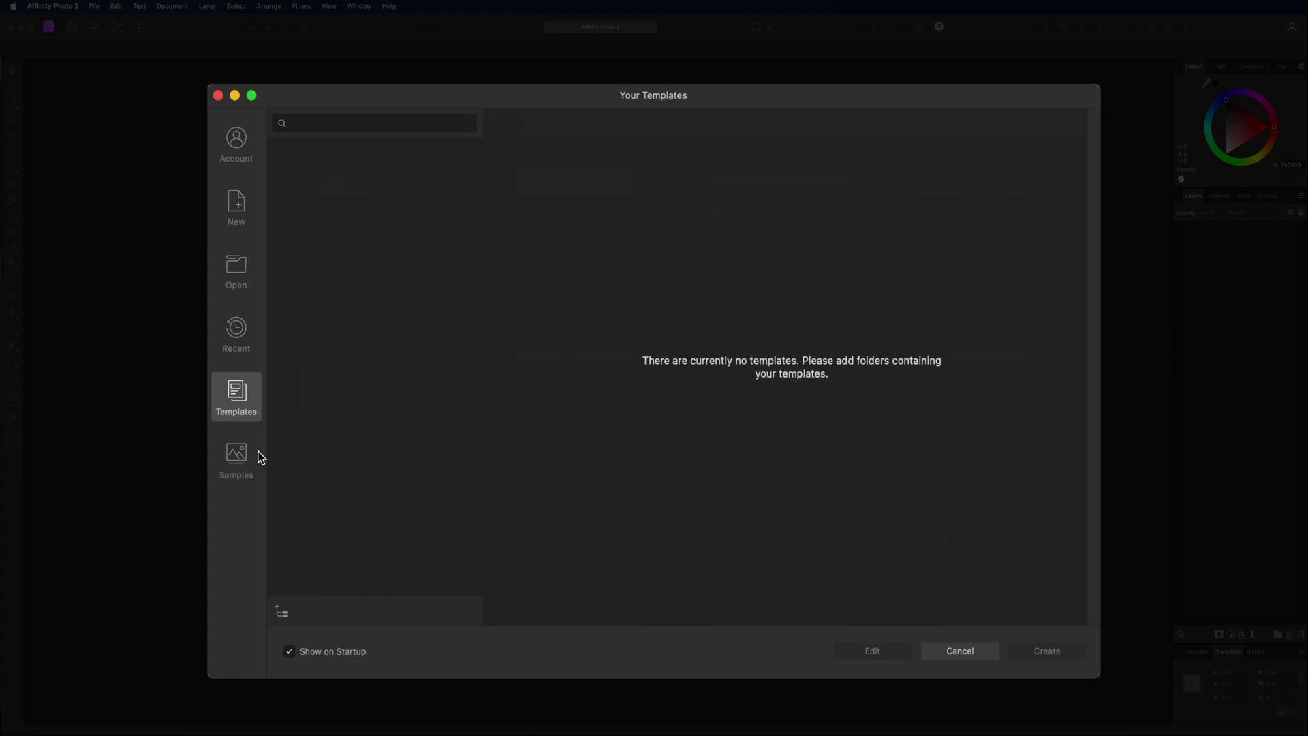
Browse the sample documents like Bird and Spark Drink, then return to the New Document presets.
left_click(231, 457)
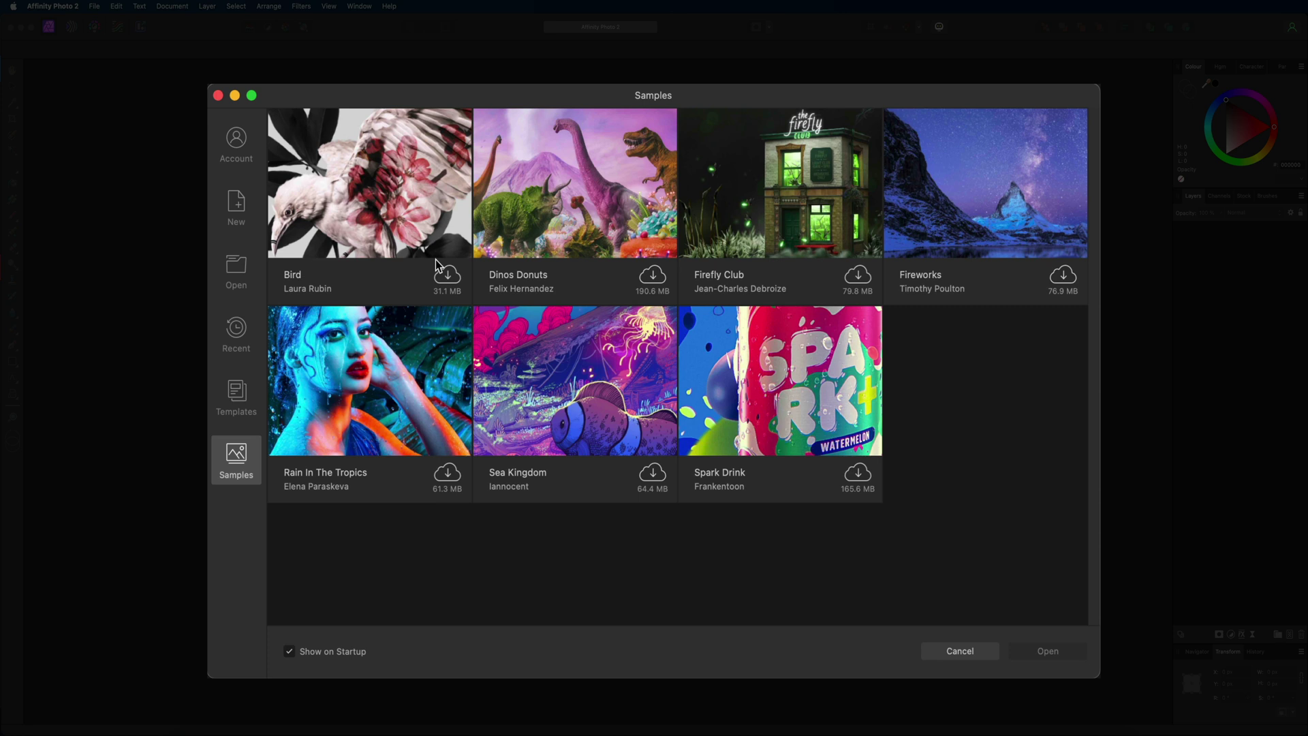
left_click(235, 213)
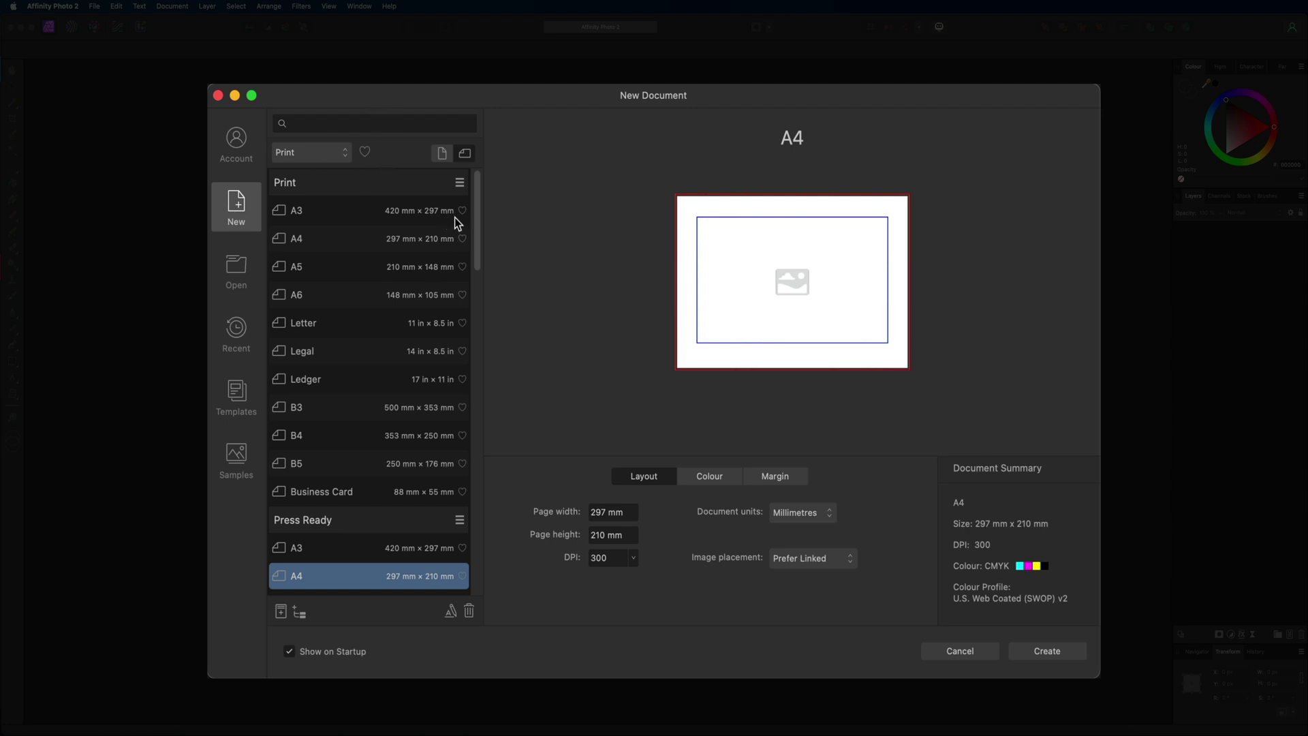
Choose the landscape Print A5 preset (2480 × 1748 px, RGB 8-bit) and create the blank document.
left_click(338, 215)
left_click(326, 231)
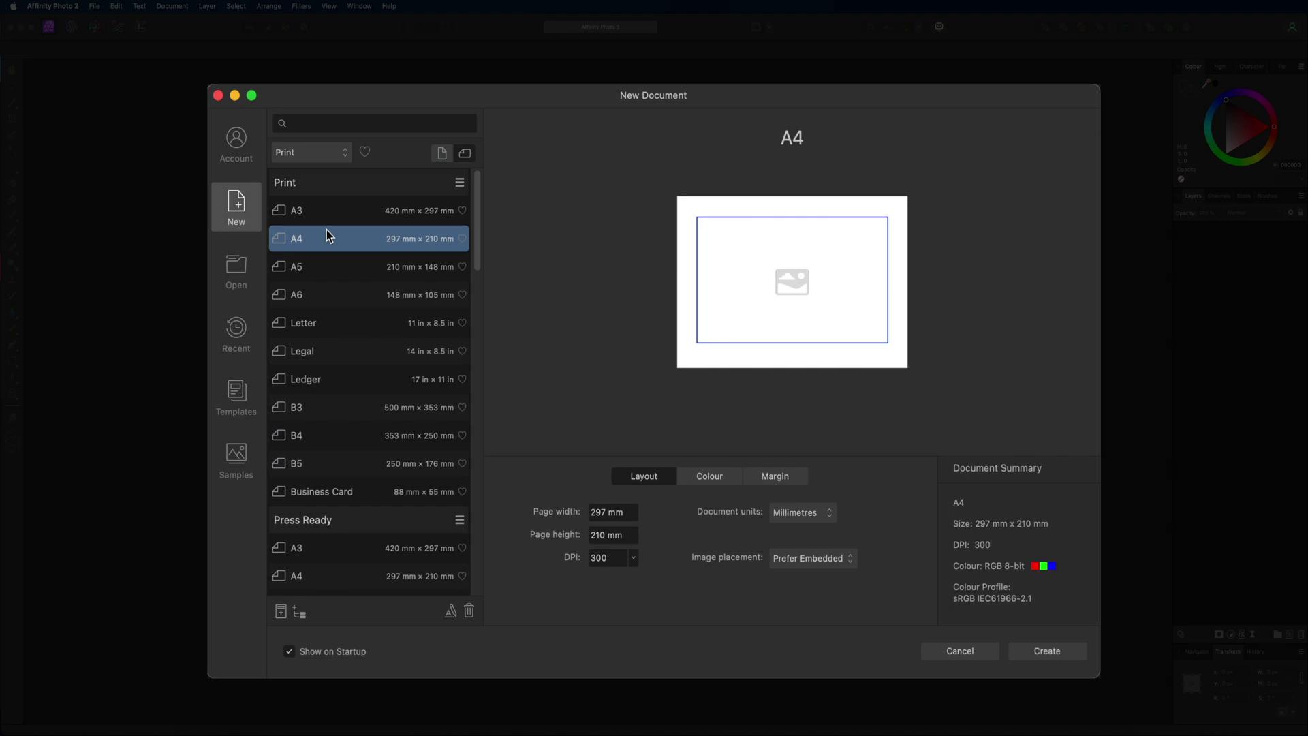
left_click(304, 268)
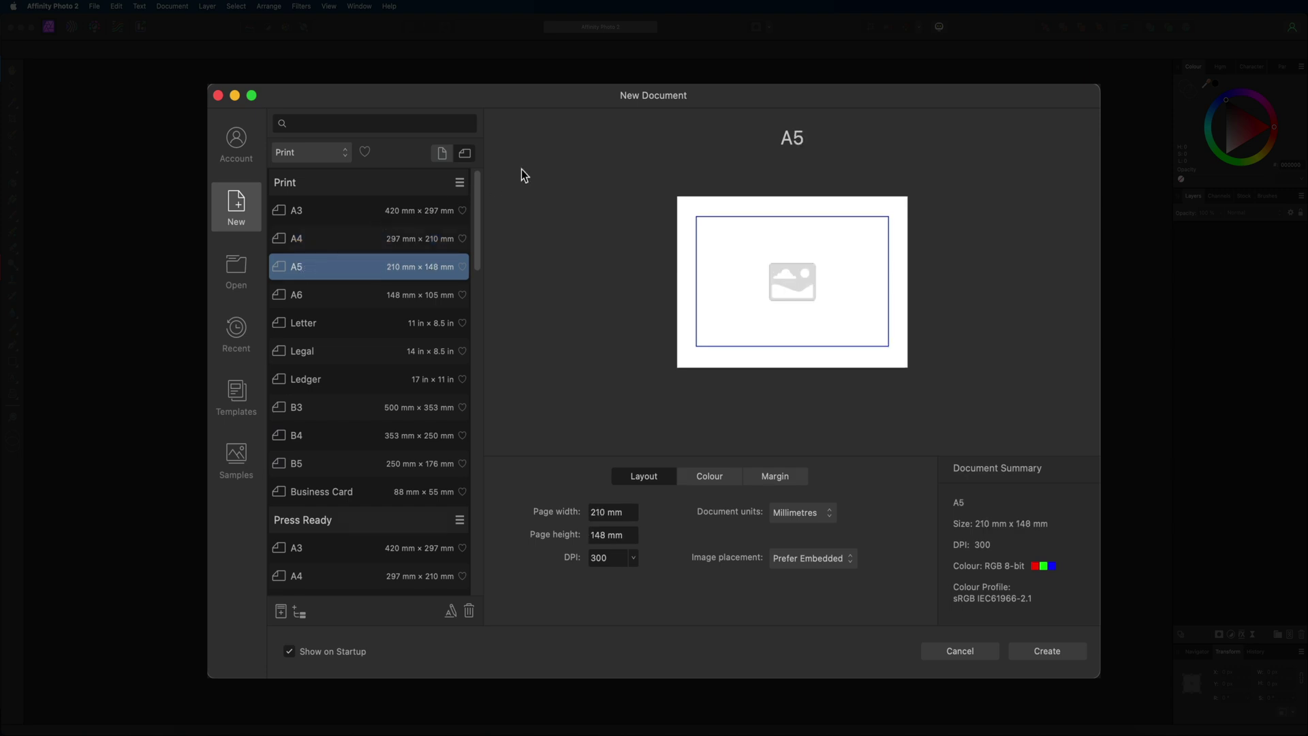
left_click(1046, 651)
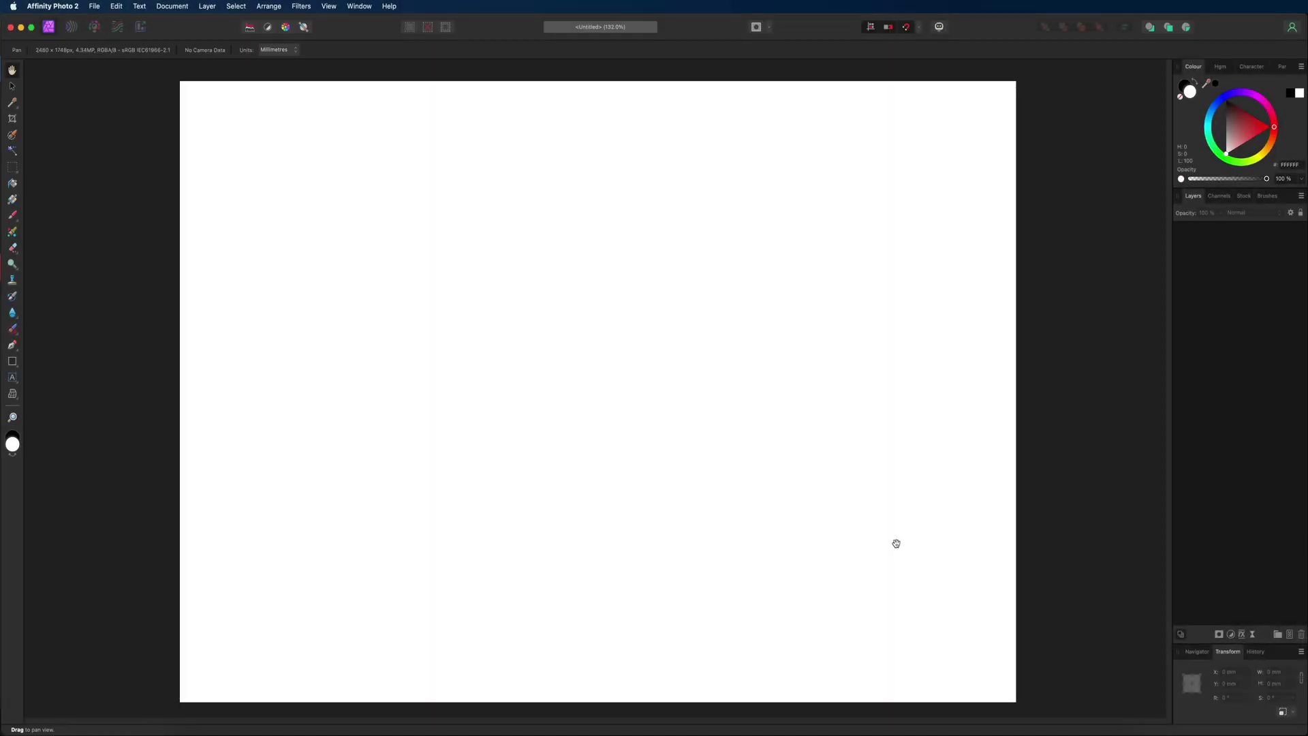